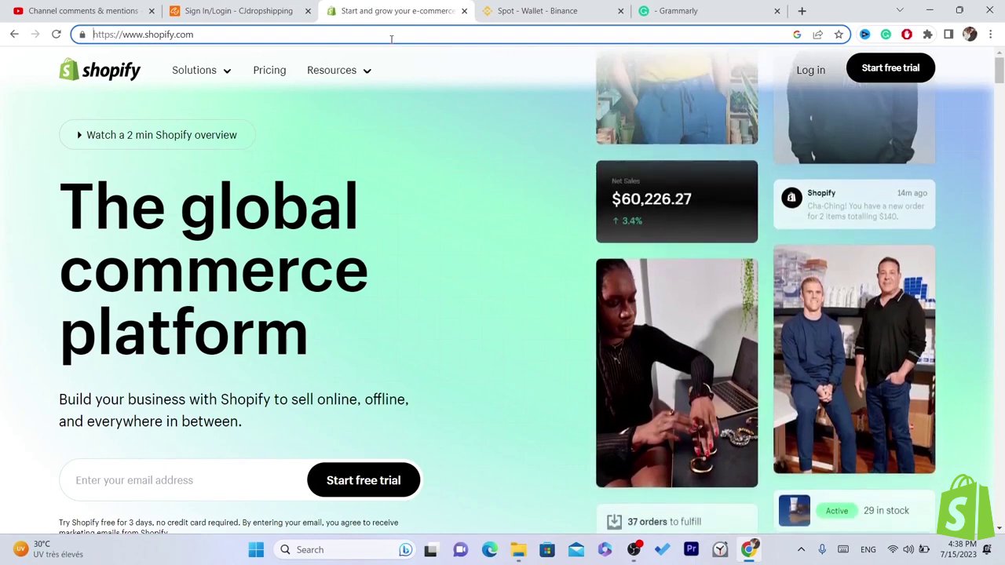
- Load cjdropshipping.com in the CJdropshipping tab and go to the Register sign-up form
{"action": "left_click", "coordinate": [283, 7]}
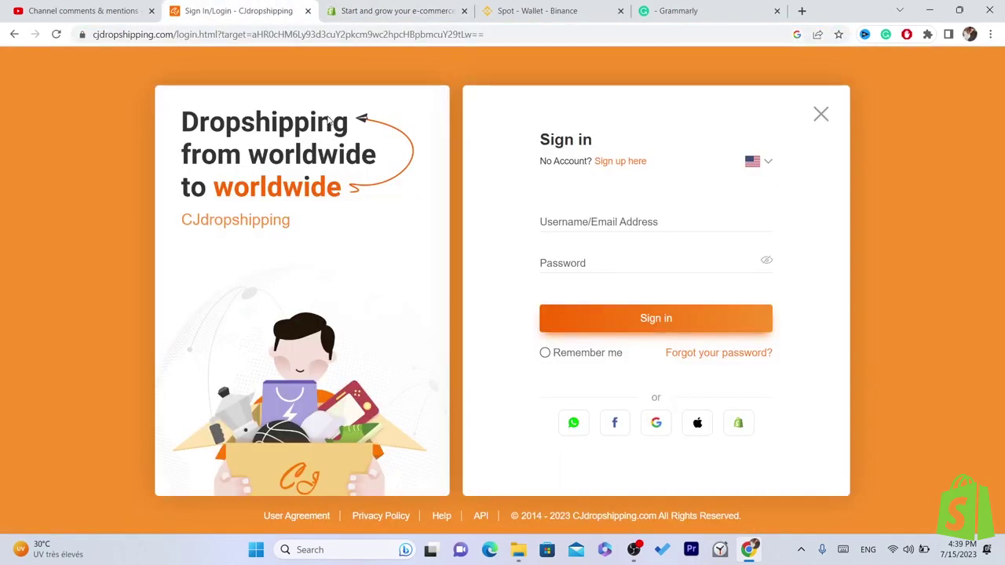
{"action": "left_click", "coordinate": [235, 34]}
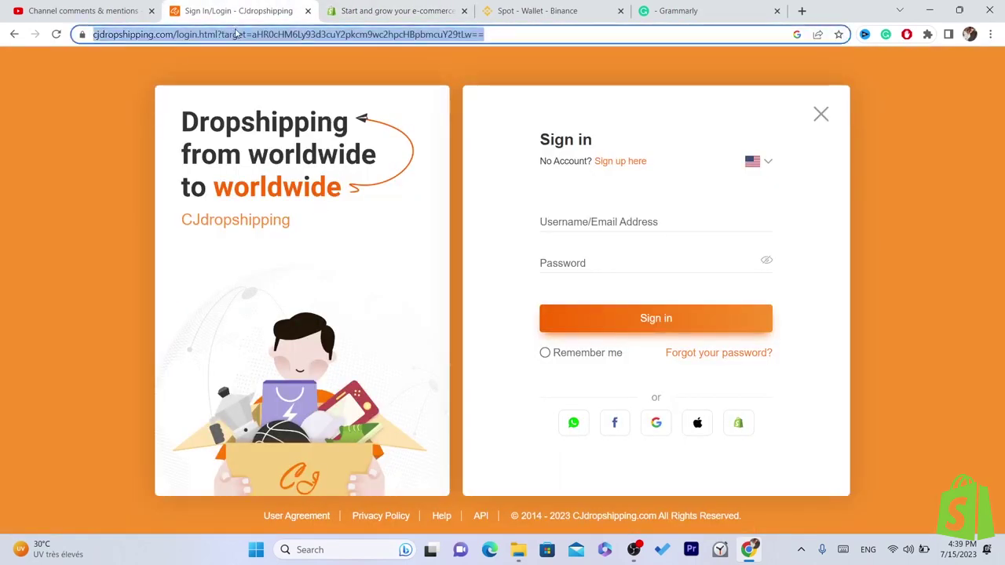
{"action": "type", "text": "cj"}
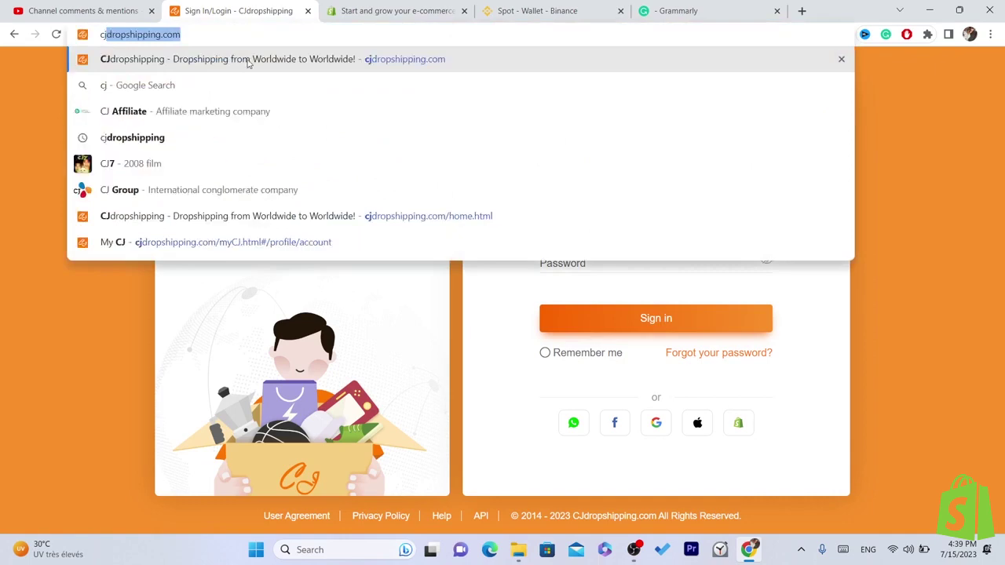
{"action": "key", "text": "Return"}
{"action": "left_click", "coordinate": [240, 34]}
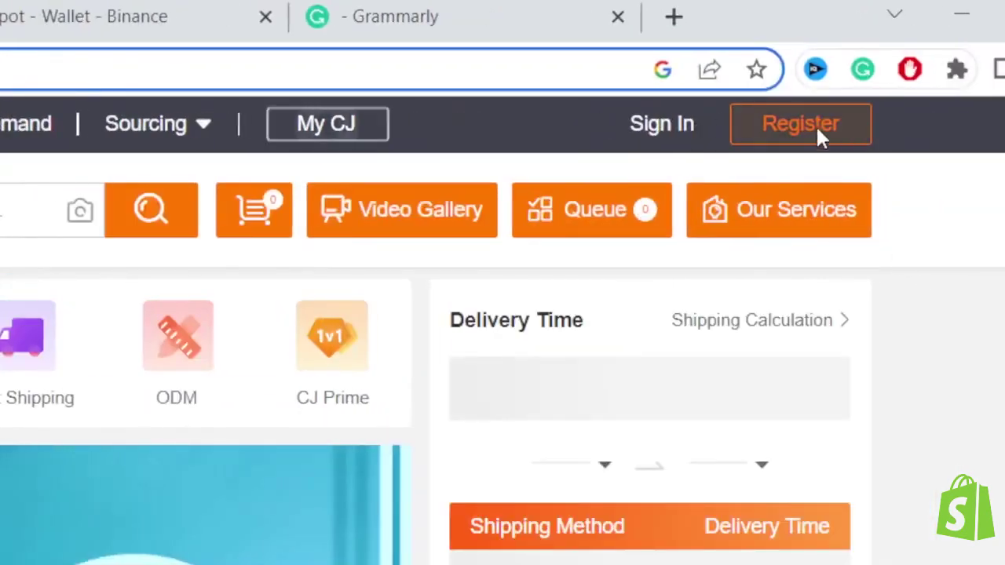
{"action": "left_click", "coordinate": [816, 131]}
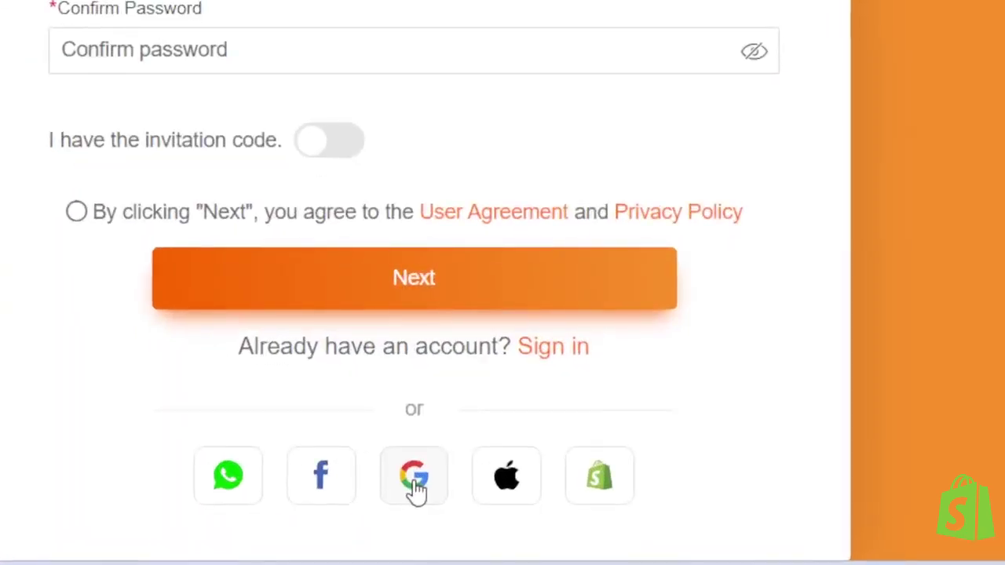
- Sign up with a Google account and dismiss the assistant chat popup
{"action": "left_click", "coordinate": [508, 504]}
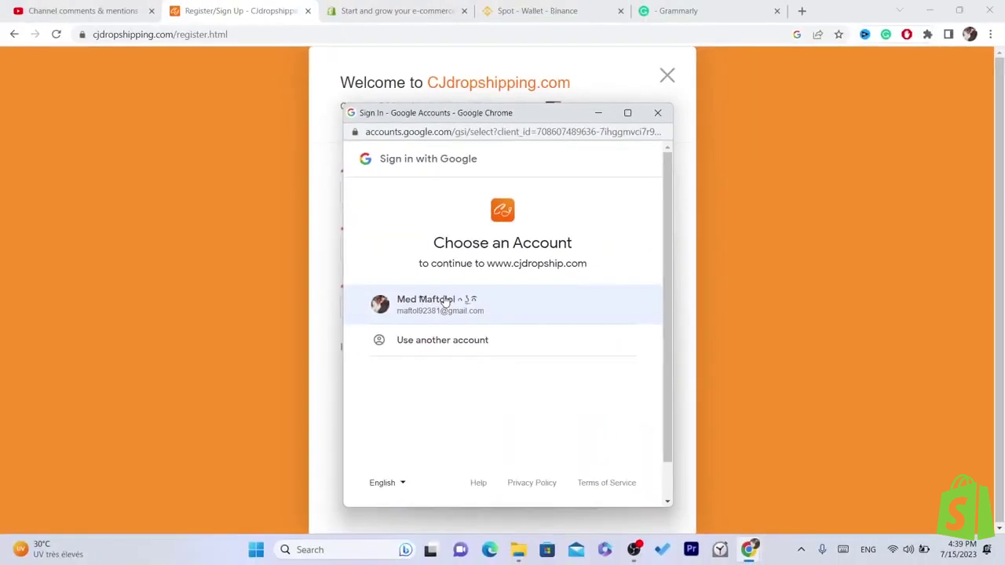
{"action": "left_click", "coordinate": [267, 284]}
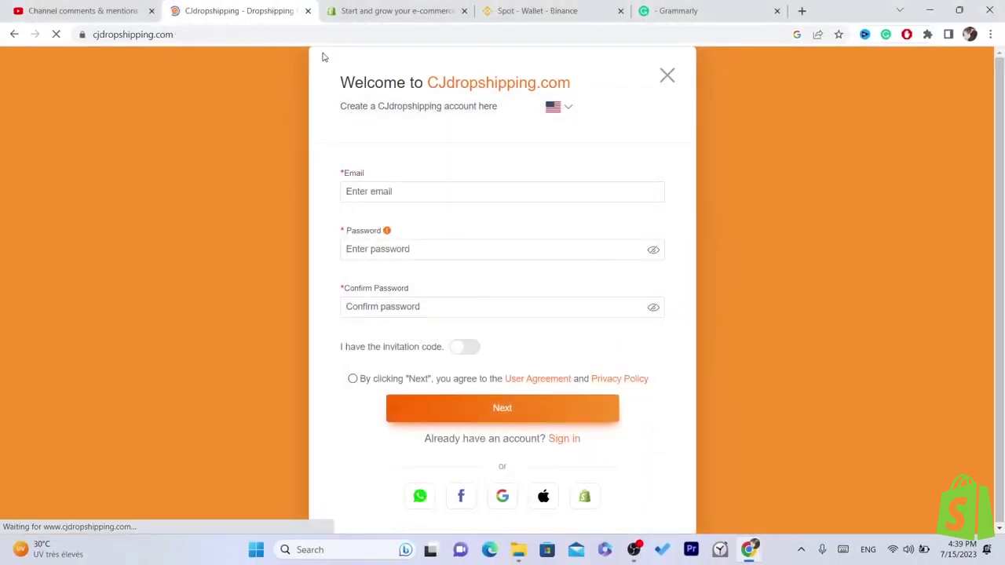
{"action": "left_click", "coordinate": [269, 30]}
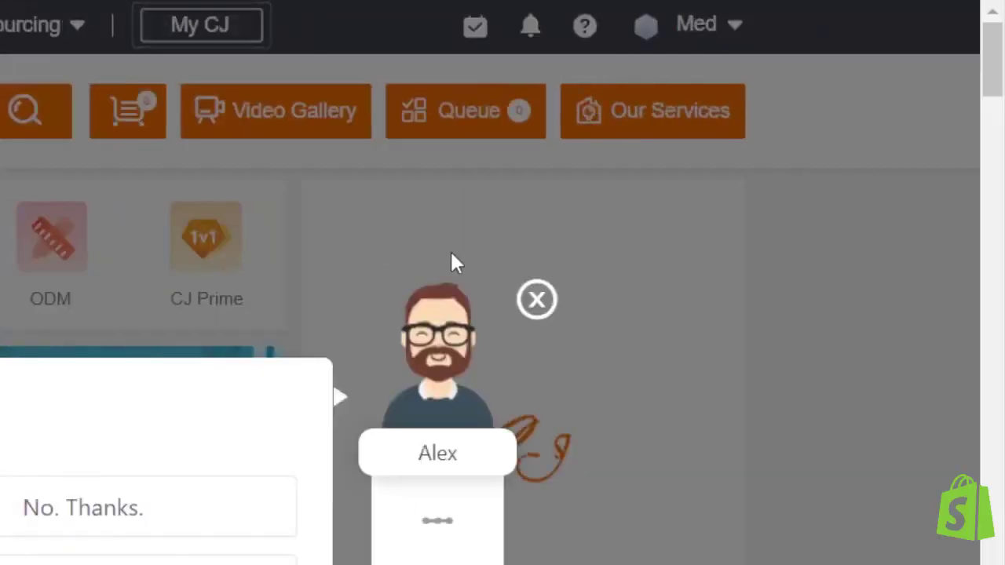
{"action": "left_click", "coordinate": [536, 298]}
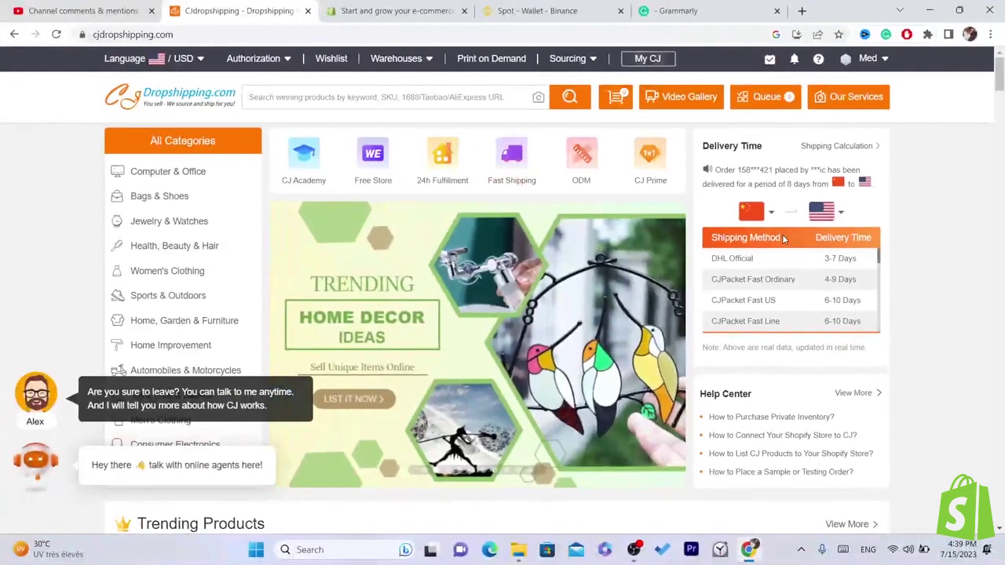
- Go to the Shopify store authorization page under Authorization and reload it
{"action": "mouse_move", "coordinate": [256, 66]}
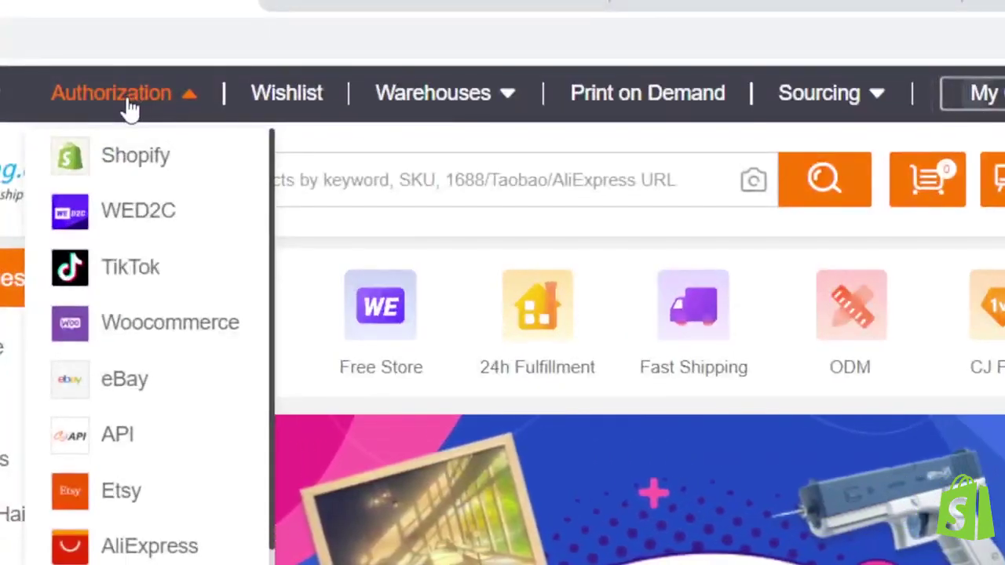
{"action": "left_click", "coordinate": [138, 162]}
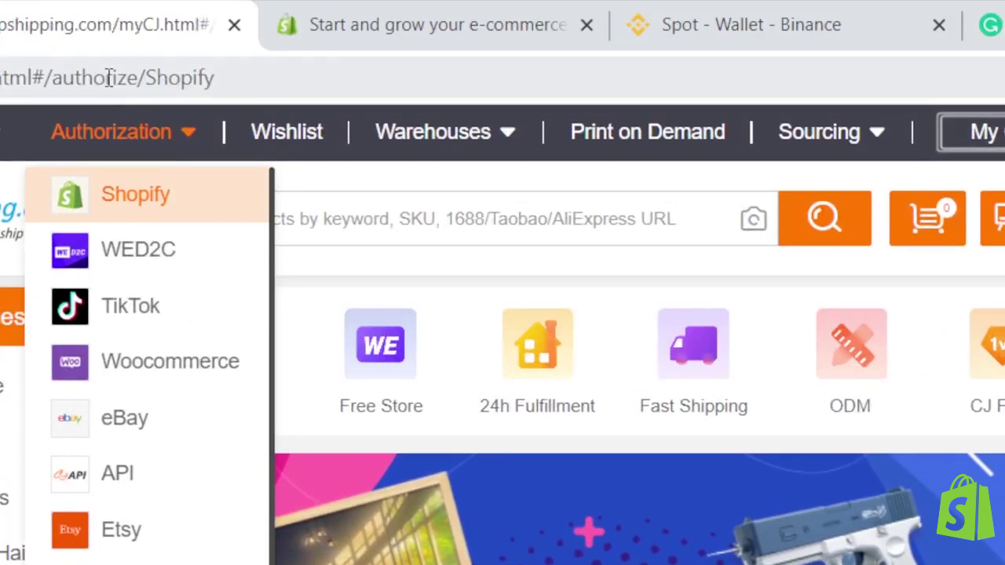
{"action": "left_click", "coordinate": [108, 78]}
{"action": "key", "text": "Return"}
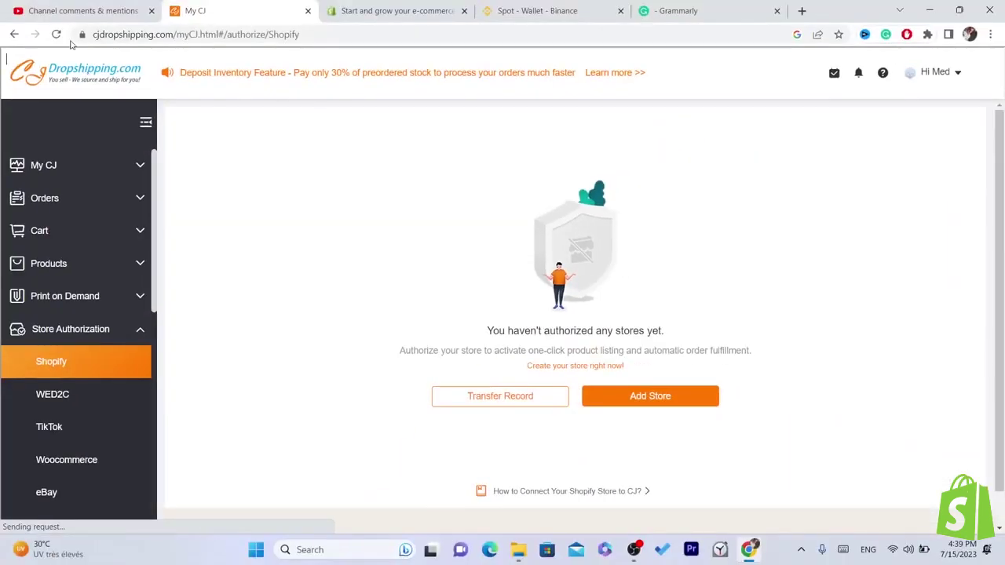
- Reload the authorization page and dismiss the welcome chat popup
{"action": "left_click", "coordinate": [83, 34]}
{"action": "left_click", "coordinate": [527, 70]}
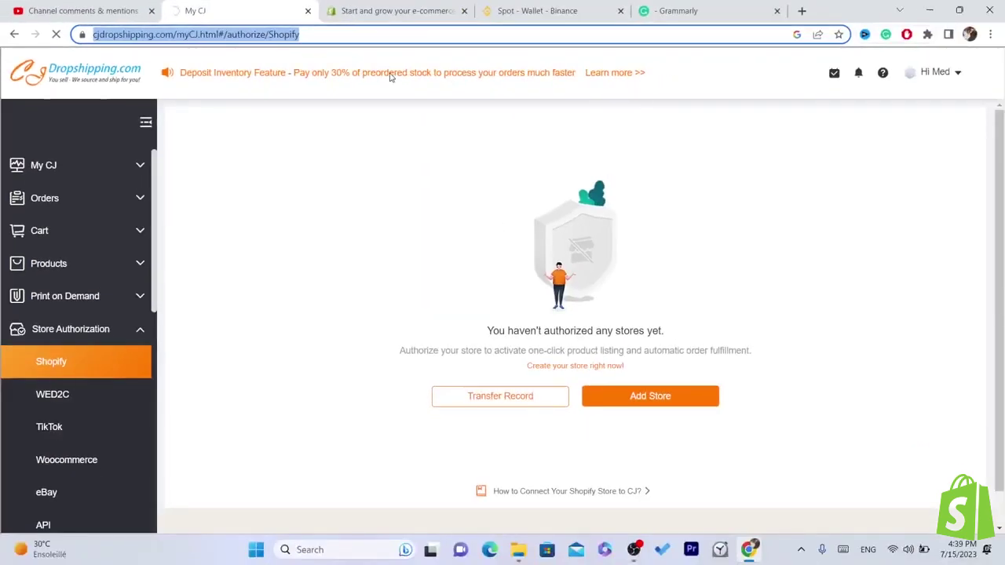
{"action": "double_click", "coordinate": [376, 38]}
{"action": "left_click", "coordinate": [376, 39]}
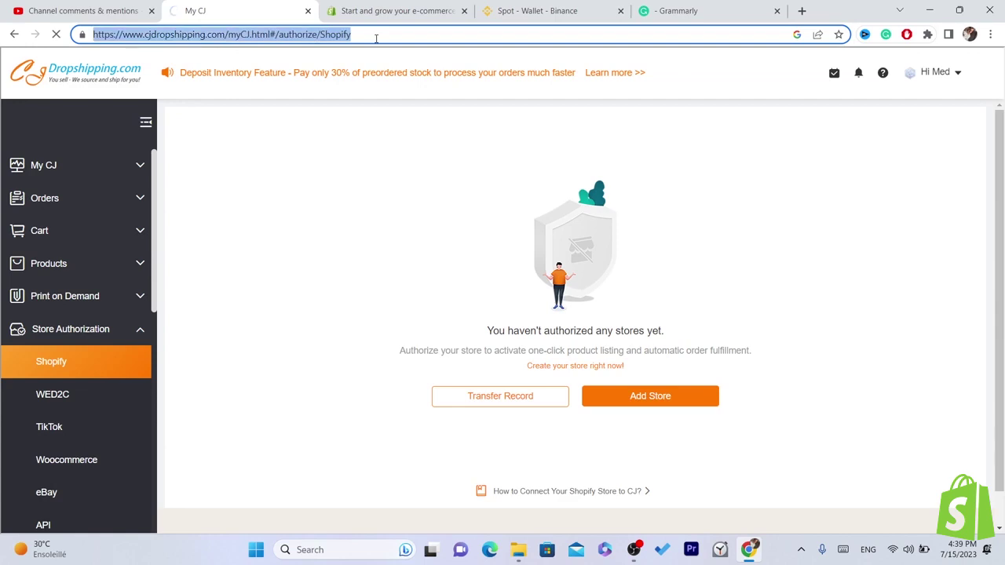
{"action": "double_click", "coordinate": [376, 39]}
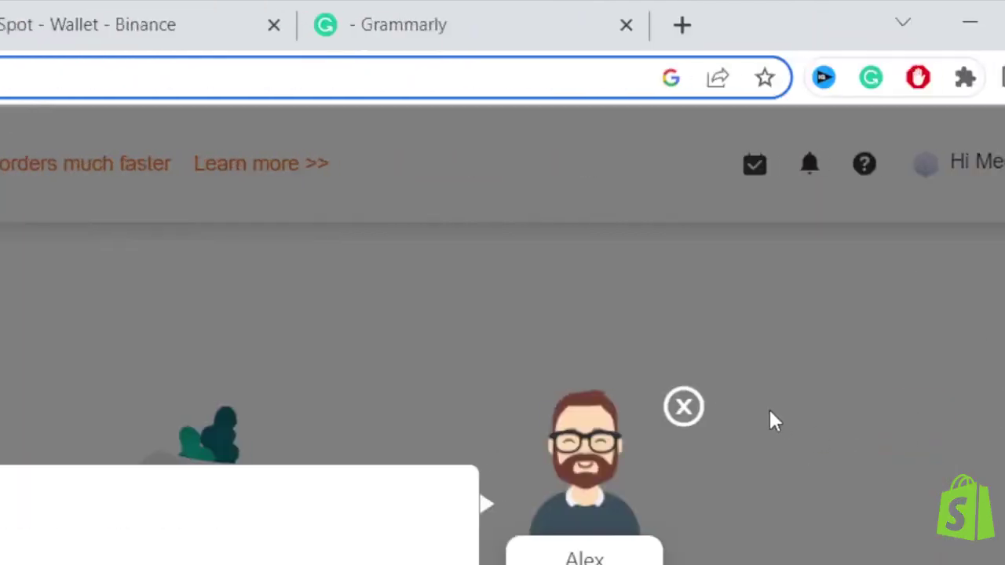
{"action": "left_click", "coordinate": [683, 408]}
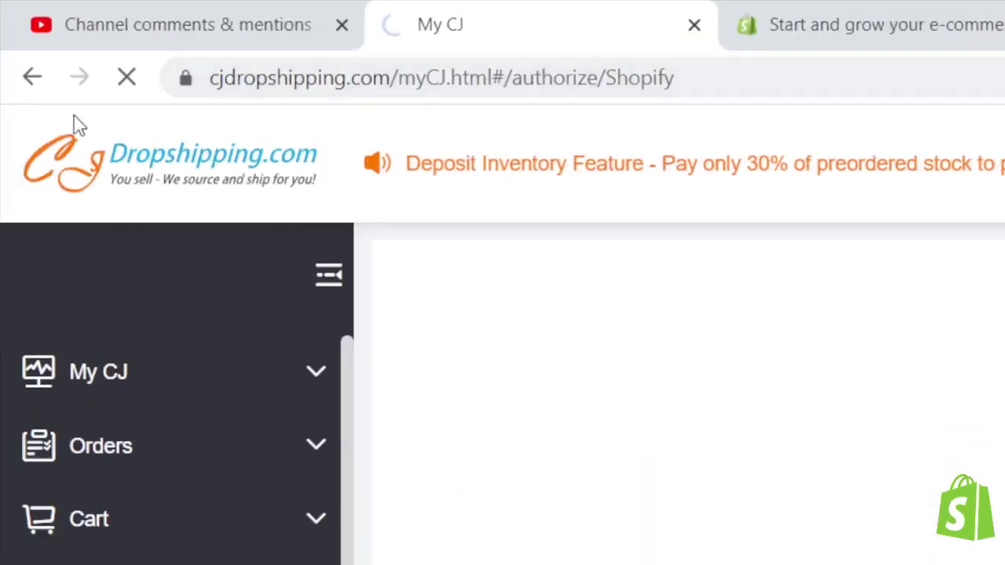
- Add a Shopify store via Add Store and follow the authorization guide to the App Store
{"action": "left_click", "coordinate": [679, 61]}
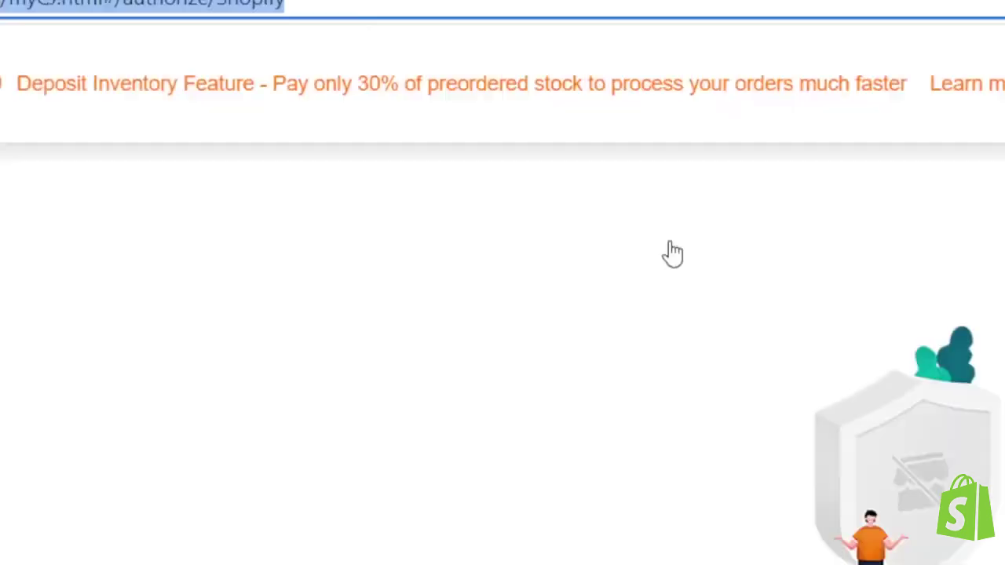
{"action": "left_click", "coordinate": [886, 448]}
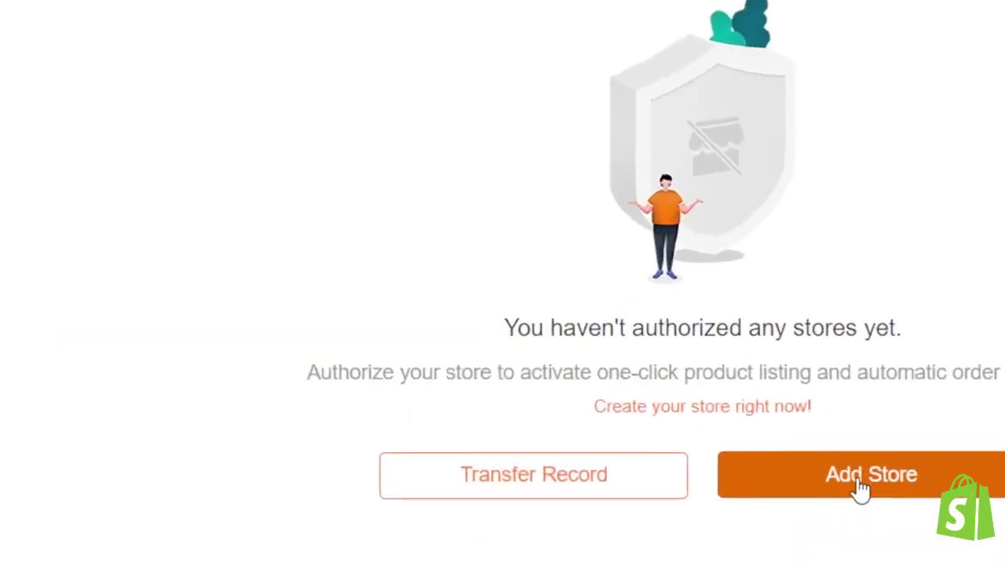
{"action": "left_click", "coordinate": [859, 485]}
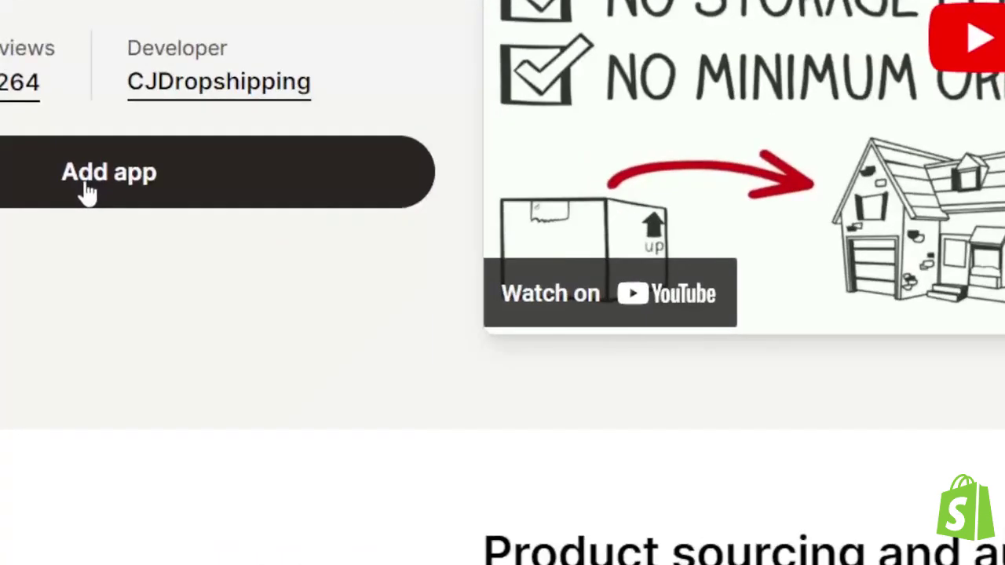
- Add the CJdropshipping app, log in with the Shopify account, and install the app on the store
{"action": "left_click", "coordinate": [176, 327]}
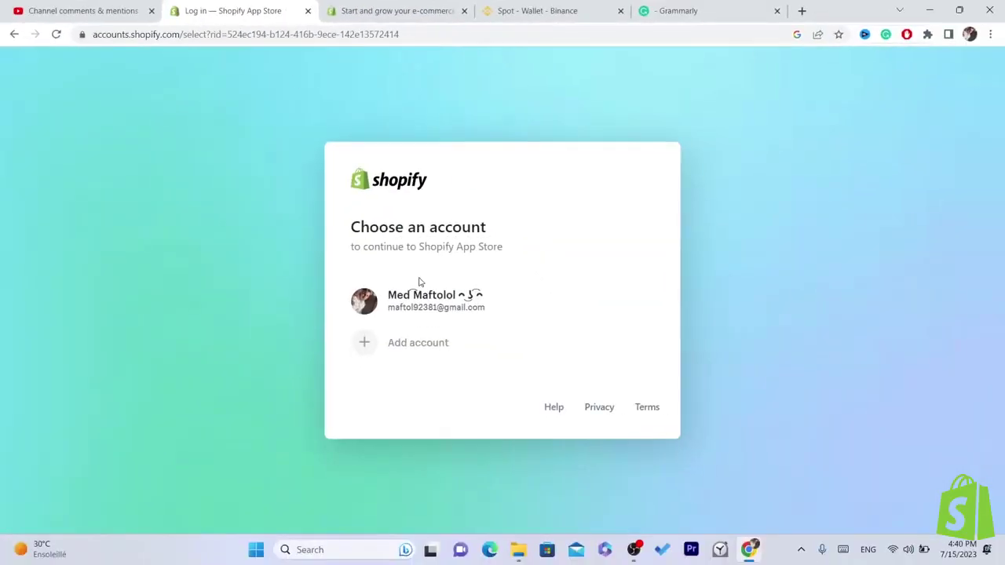
{"action": "left_click", "coordinate": [430, 304]}
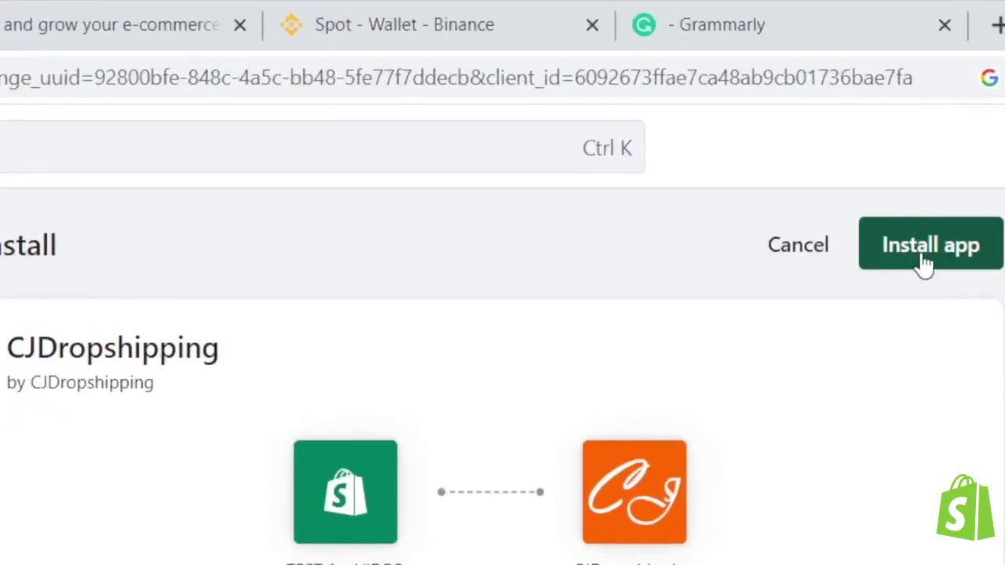
{"action": "left_click", "coordinate": [924, 259]}
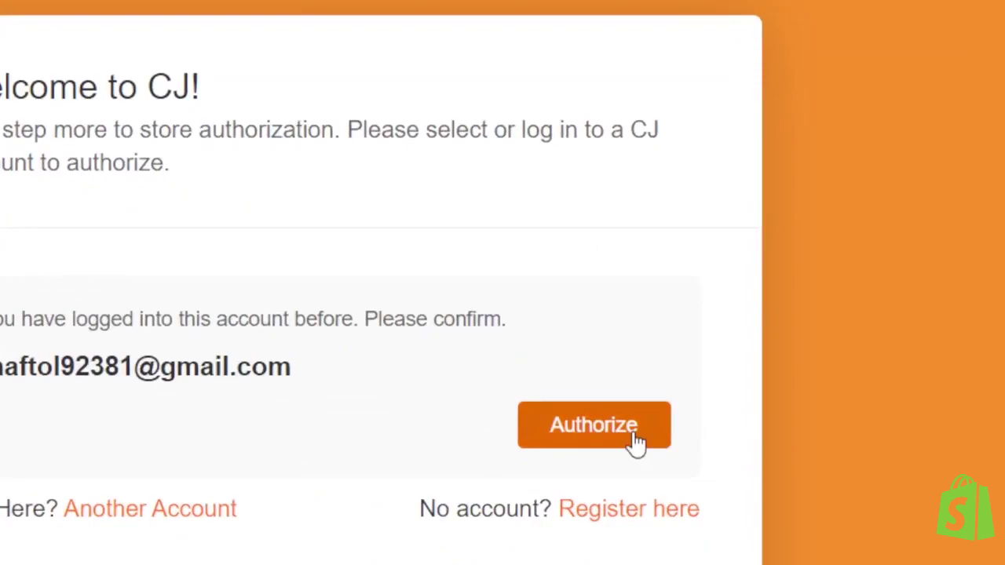
- Authorize the store, accept the agreement with Confirm, and authorize again
{"action": "left_click", "coordinate": [640, 335]}
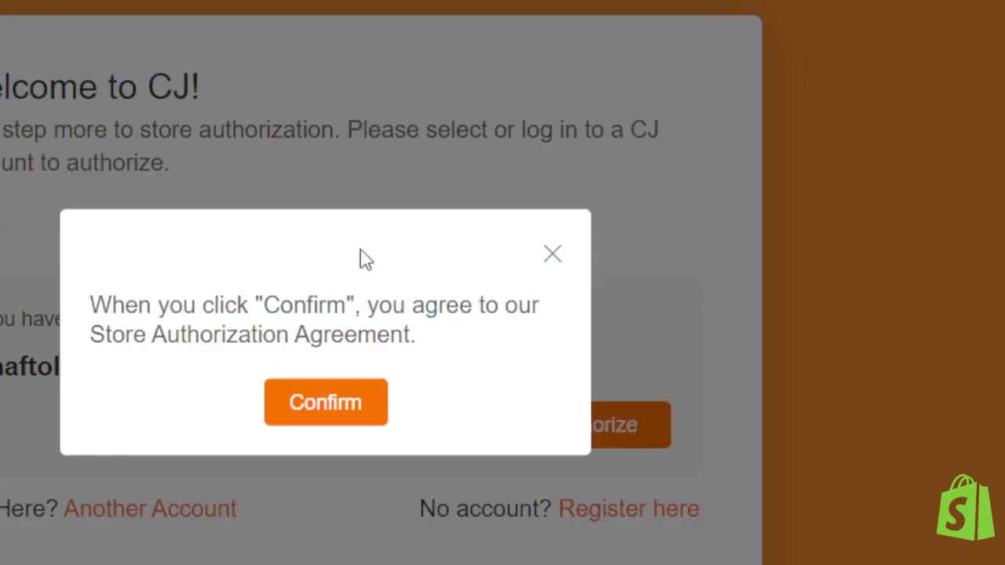
{"action": "left_click", "coordinate": [321, 410]}
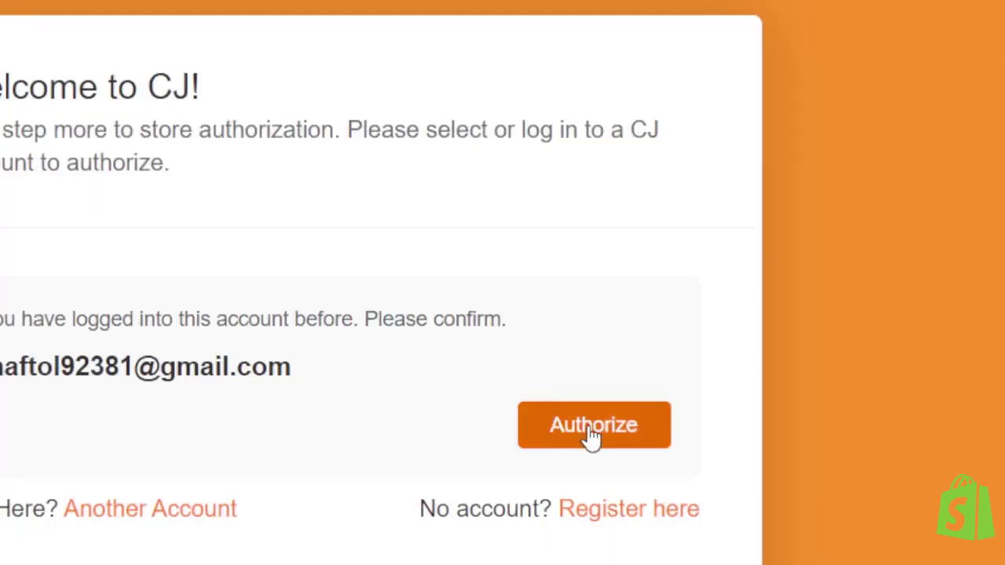
{"action": "left_click", "coordinate": [541, 408]}
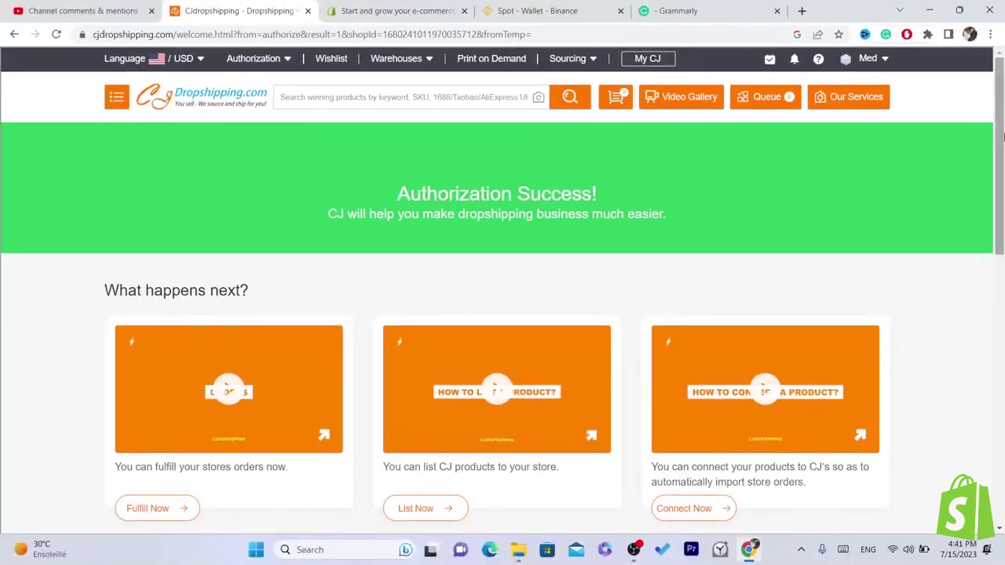
- Start listing CJ products from the success page and close the assistant chat popup
{"action": "scroll", "coordinate": [496, 226], "scroll_direction": "down", "scroll_amount": 2}
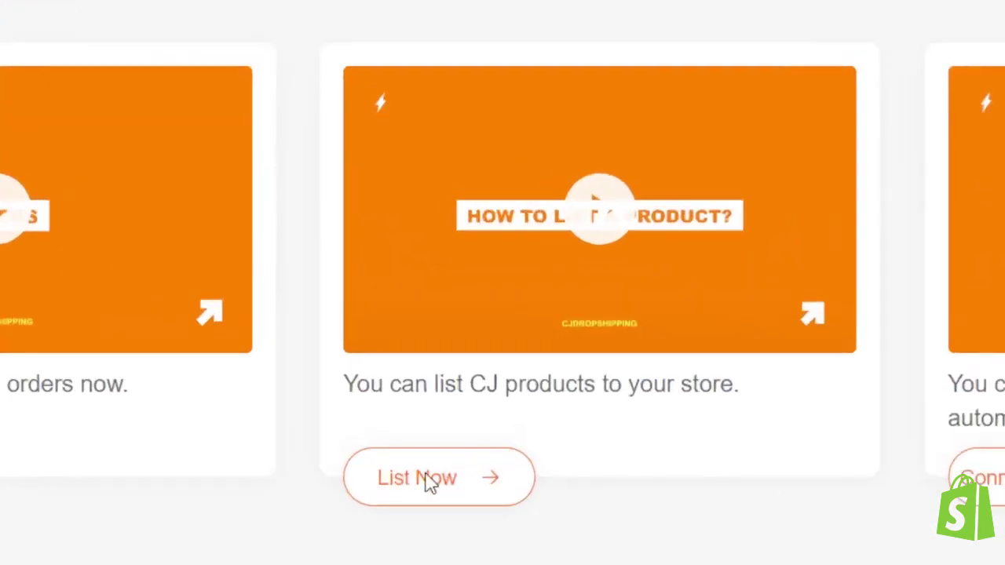
{"action": "left_click", "coordinate": [430, 480]}
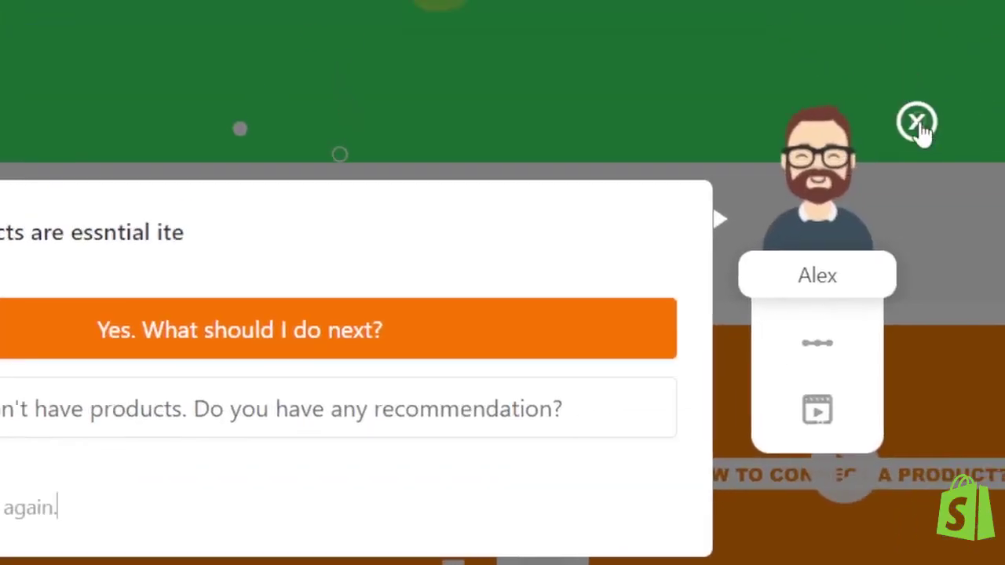
{"action": "left_click", "coordinate": [984, 76]}
{"action": "left_click", "coordinate": [90, 399]}
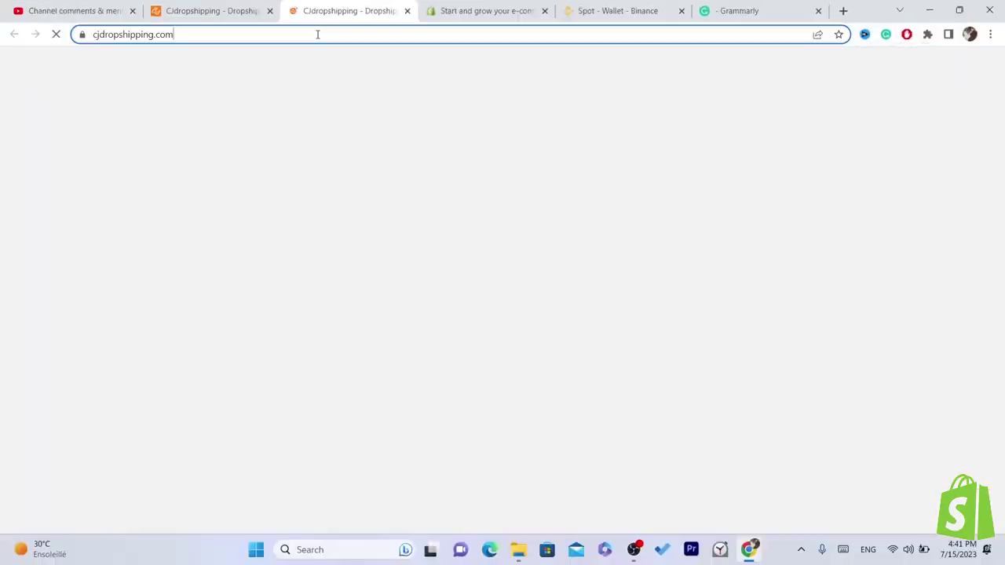
{"action": "left_click", "coordinate": [317, 34]}
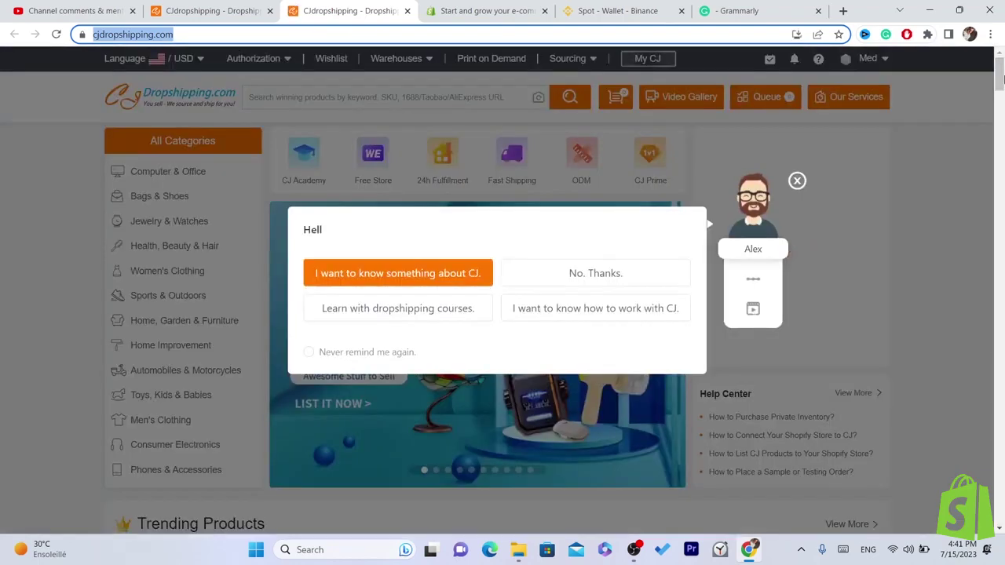
- Close the chatbot welcome greeting and scroll the home page down to Trending Products
{"action": "scroll", "coordinate": [765, 134], "scroll_direction": "down", "scroll_amount": 2}
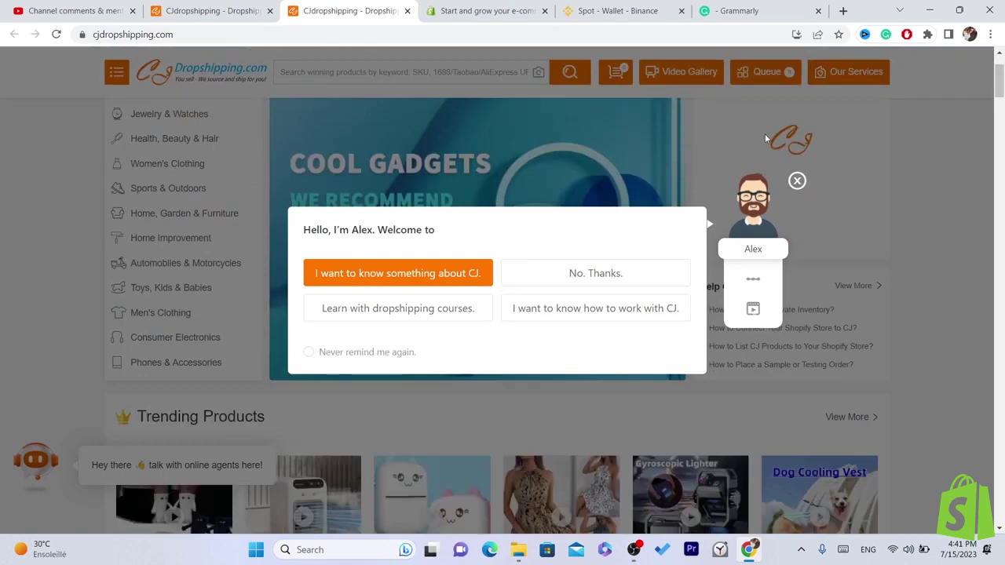
{"action": "left_click", "coordinate": [797, 180]}
{"action": "left_click_drag", "start_coordinate": [1001, 75], "coordinate": [1001, 88]}
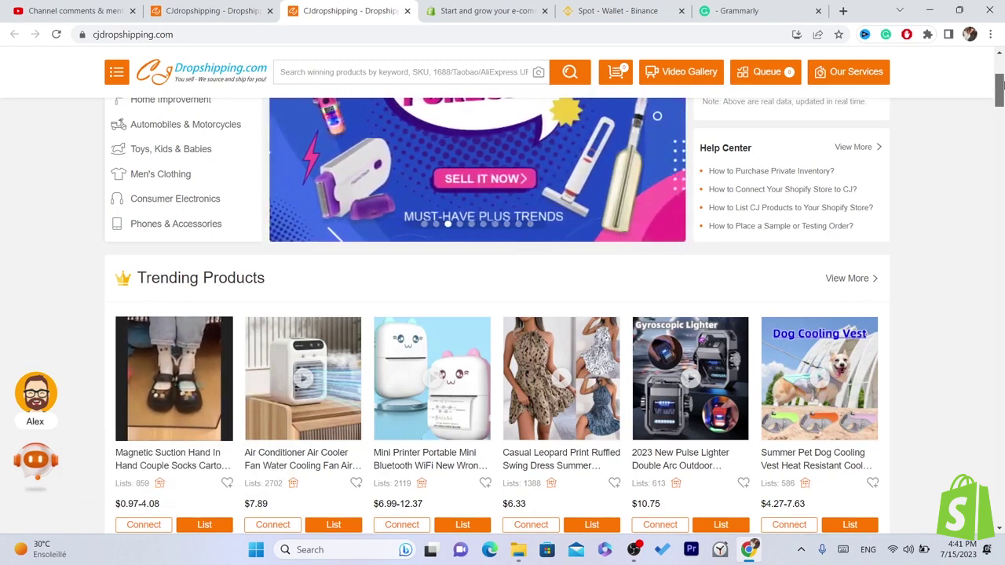
{"action": "mouse_move", "coordinate": [1001, 86]}
{"action": "left_mouse_down"}
{"action": "mouse_move", "coordinate": [999, 106]}
{"action": "mouse_move", "coordinate": [1000, 92]}
{"action": "left_mouse_up"}
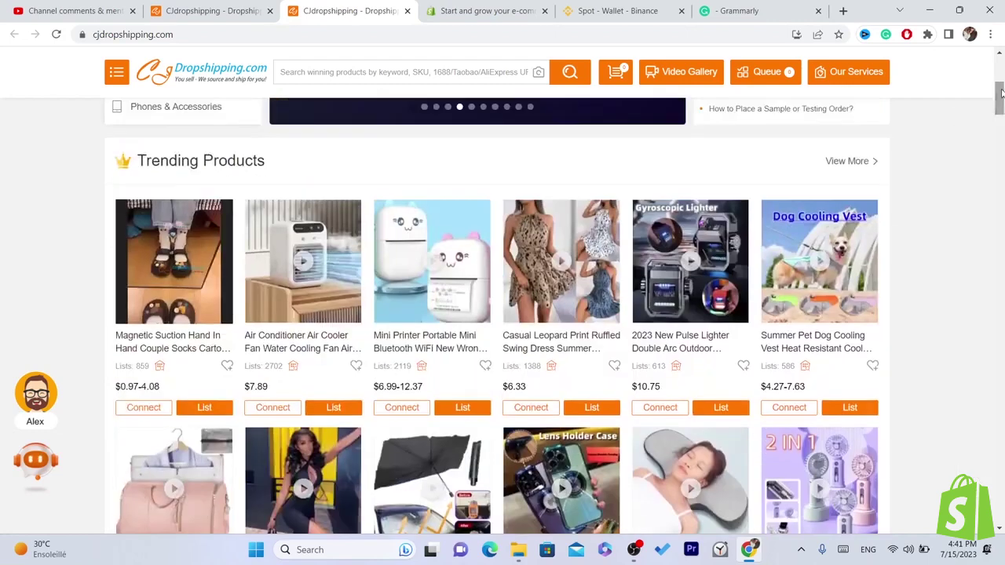
- Open the Casual Leopard Print Ruffled Swing Dress page, scroll down, and start its listing with List
{"action": "left_click", "coordinate": [573, 302]}
{"action": "left_click", "coordinate": [403, 34]}
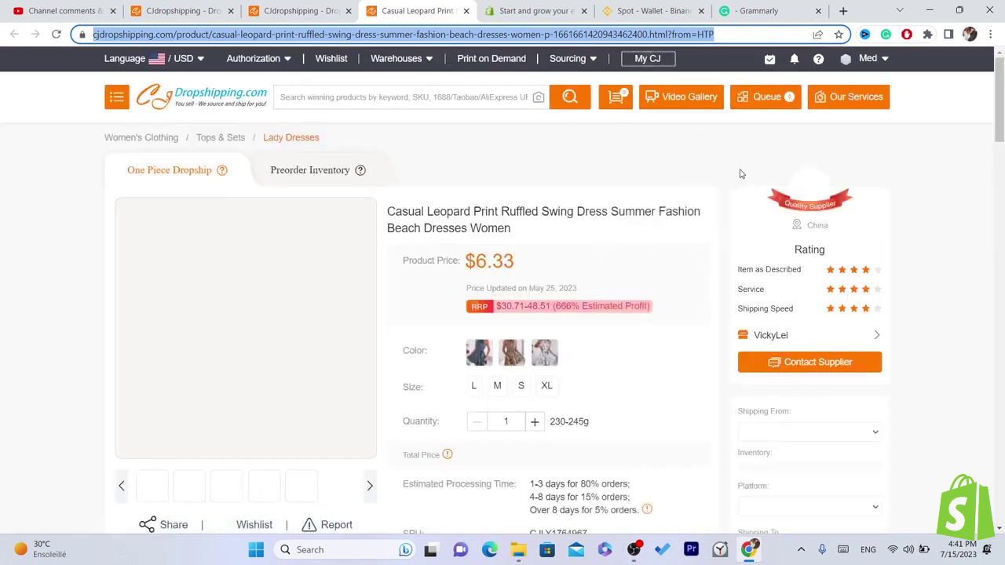
{"action": "mouse_move", "coordinate": [1002, 76]}
{"action": "left_mouse_down"}
{"action": "mouse_move", "coordinate": [1002, 111]}
{"action": "mouse_move", "coordinate": [1001, 95]}
{"action": "left_mouse_up"}
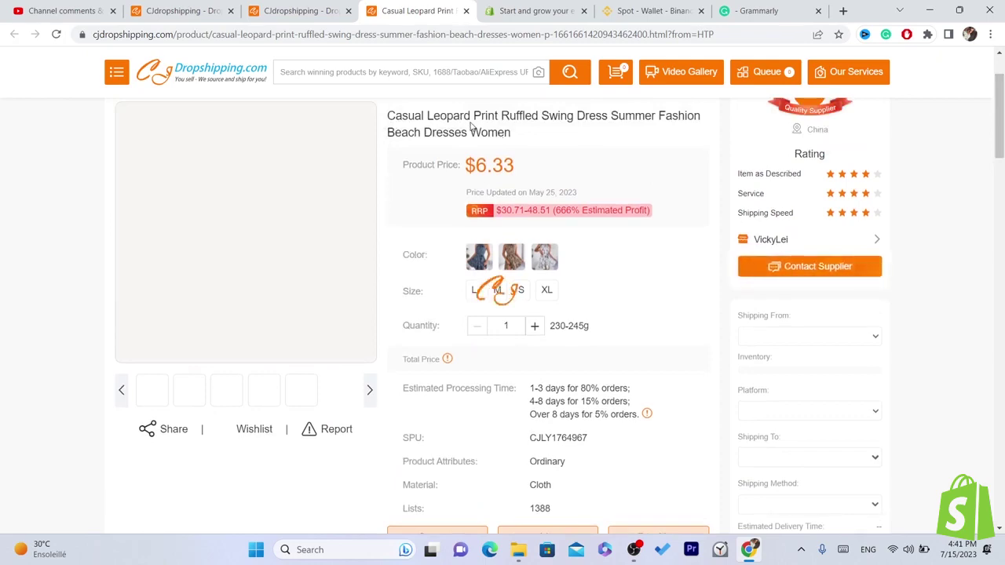
{"action": "left_click_drag", "start_coordinate": [1003, 110], "coordinate": [1002, 169]}
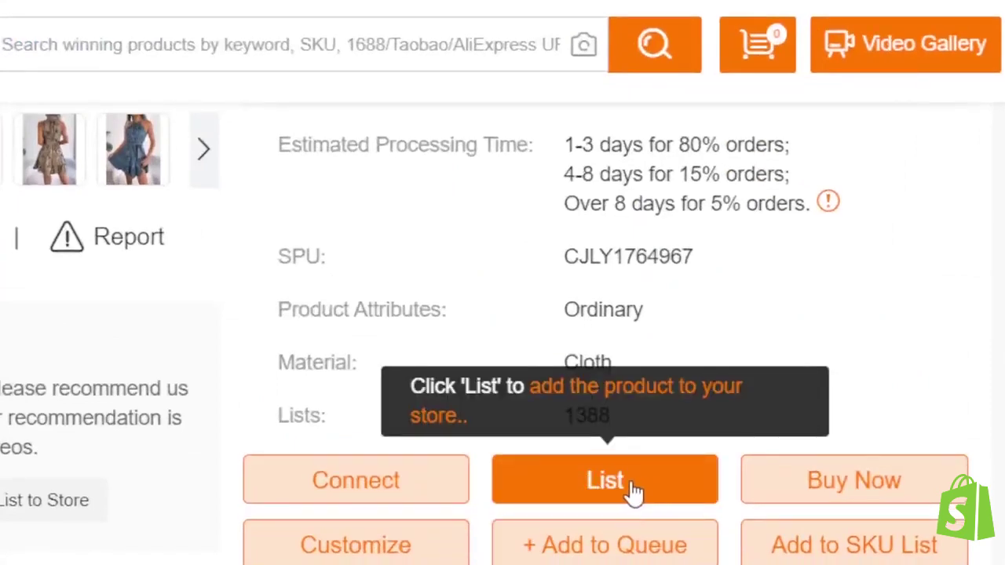
{"action": "left_click", "coordinate": [634, 491]}
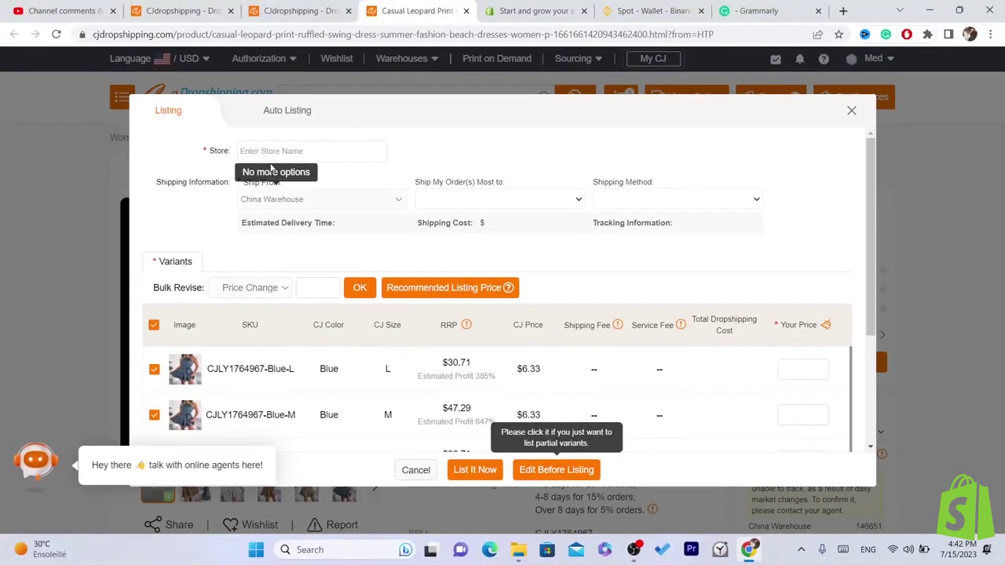
- Select the Shopify store and keep United States of America as the ship-to destination
{"action": "left_click", "coordinate": [267, 151]}
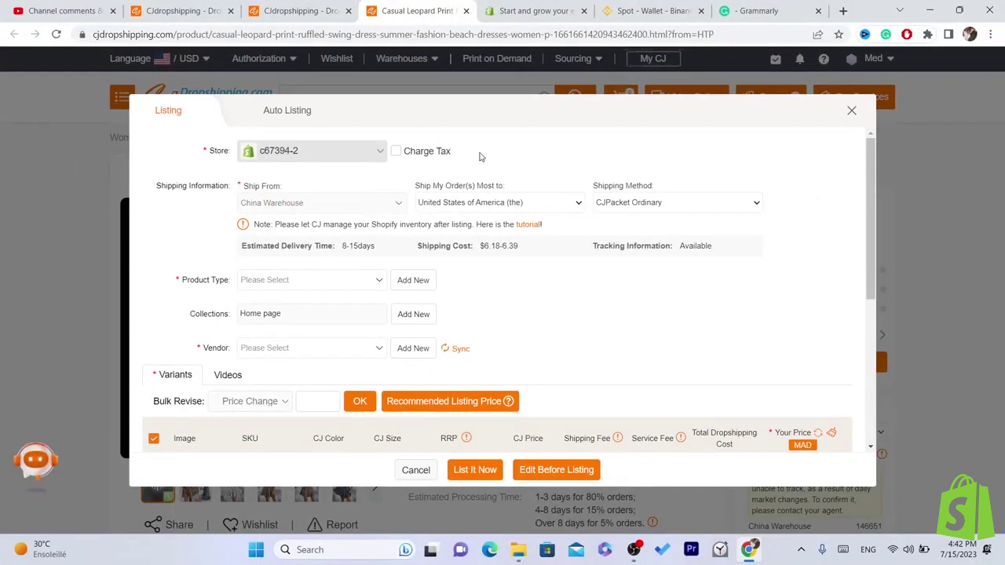
{"action": "left_click_drag", "start_coordinate": [415, 187], "coordinate": [515, 184]}
{"action": "left_click", "coordinate": [515, 184]}
{"action": "left_click", "coordinate": [489, 205]}
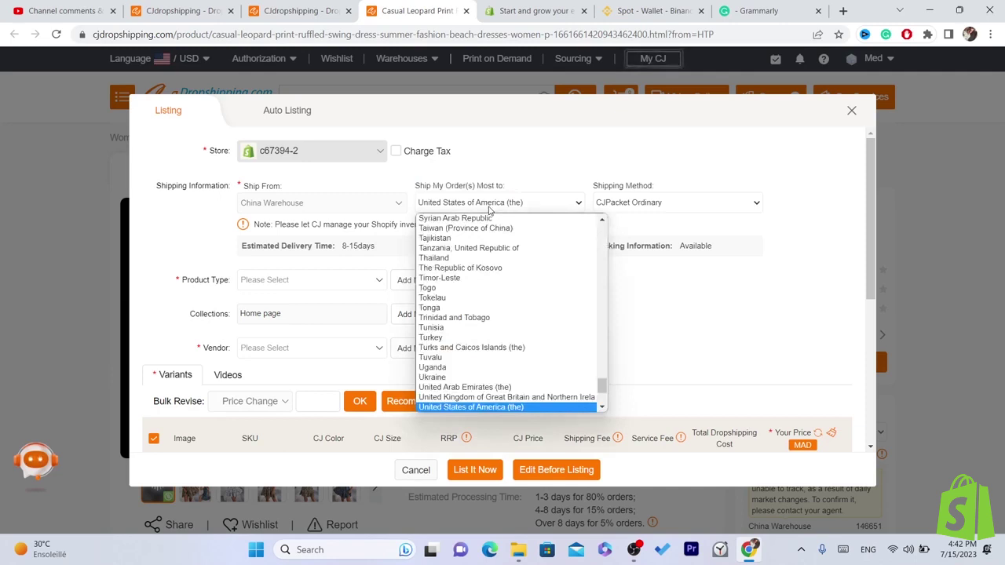
{"action": "left_click", "coordinate": [489, 205]}
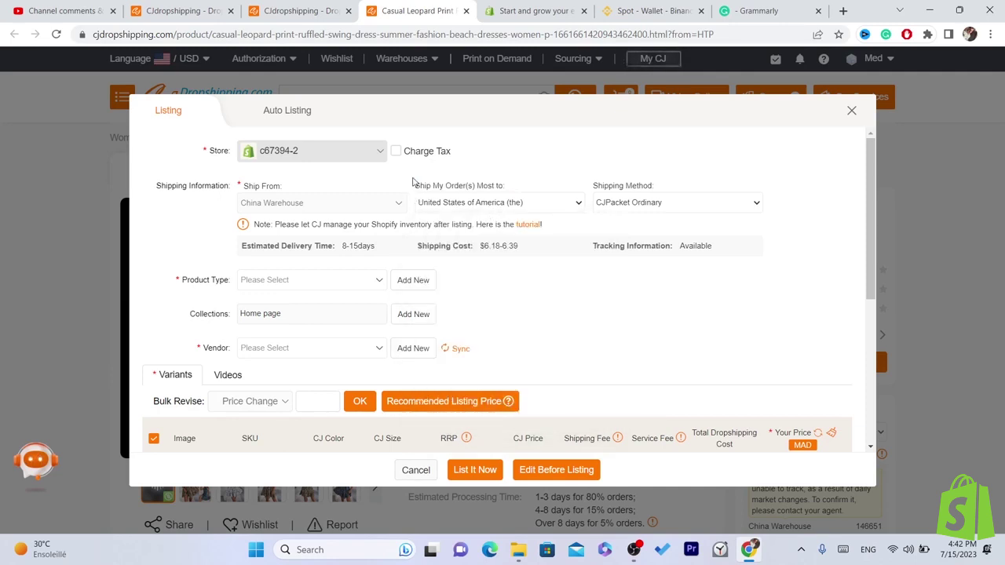
{"action": "left_click_drag", "start_coordinate": [412, 182], "coordinate": [506, 185]}
{"action": "left_click", "coordinate": [510, 183]}
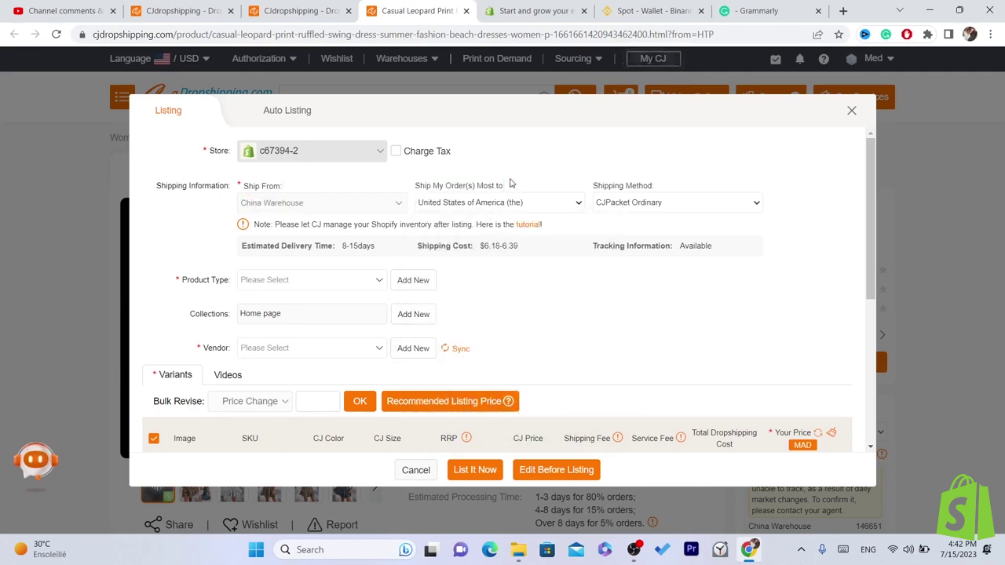
{"action": "left_click", "coordinate": [475, 201]}
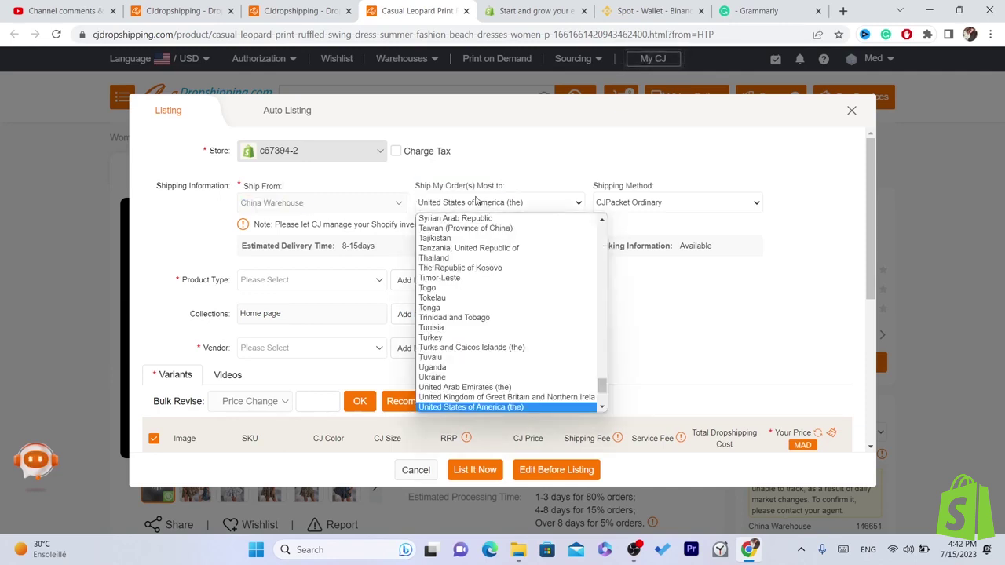
{"action": "left_click", "coordinate": [471, 407]}
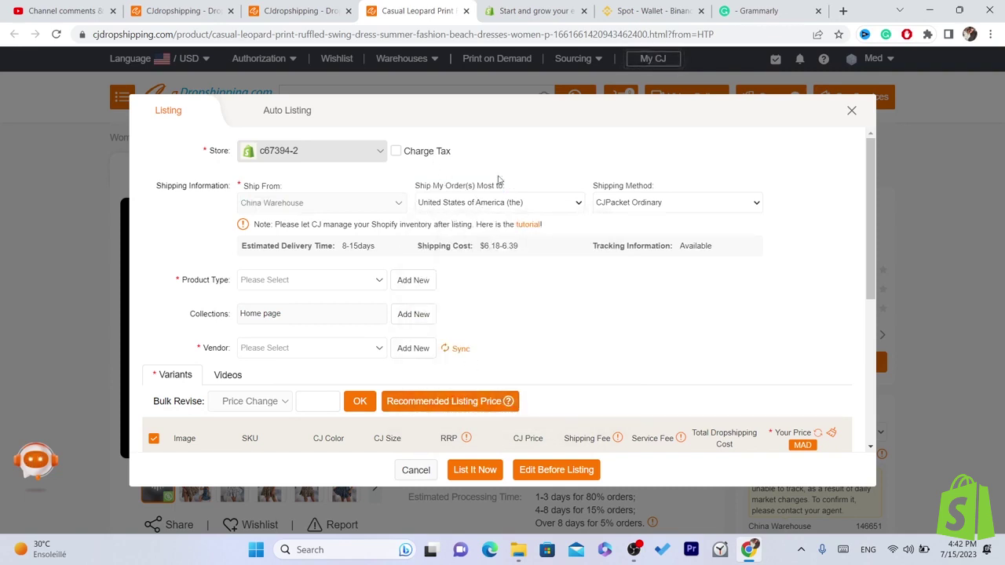
- Set the shipping method to CJPacket Sensitive for delivery to the United States
{"action": "triple_click", "coordinate": [609, 184]}
{"action": "left_click", "coordinate": [547, 185]}
{"action": "triple_click", "coordinate": [447, 185]}
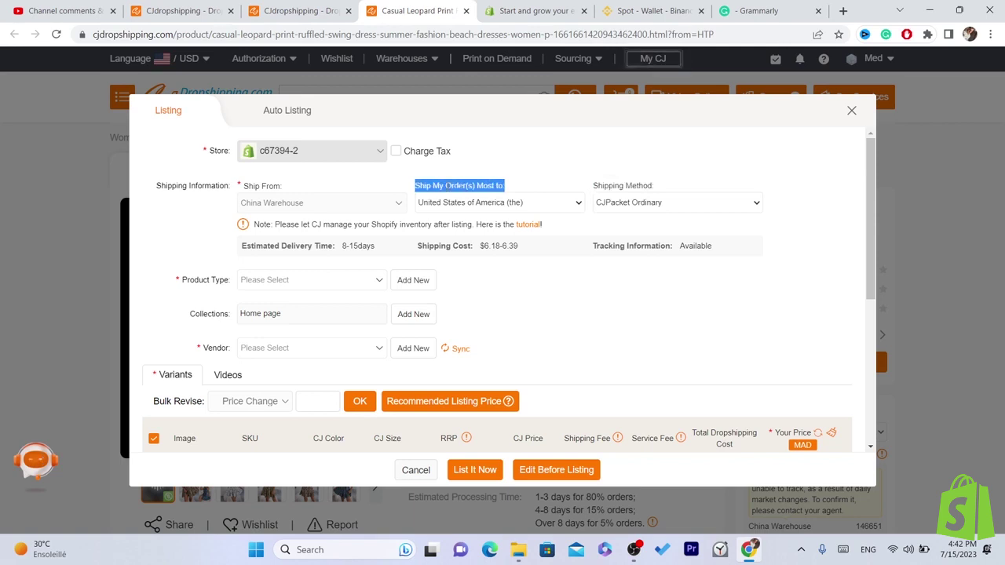
{"action": "left_click", "coordinate": [434, 180]}
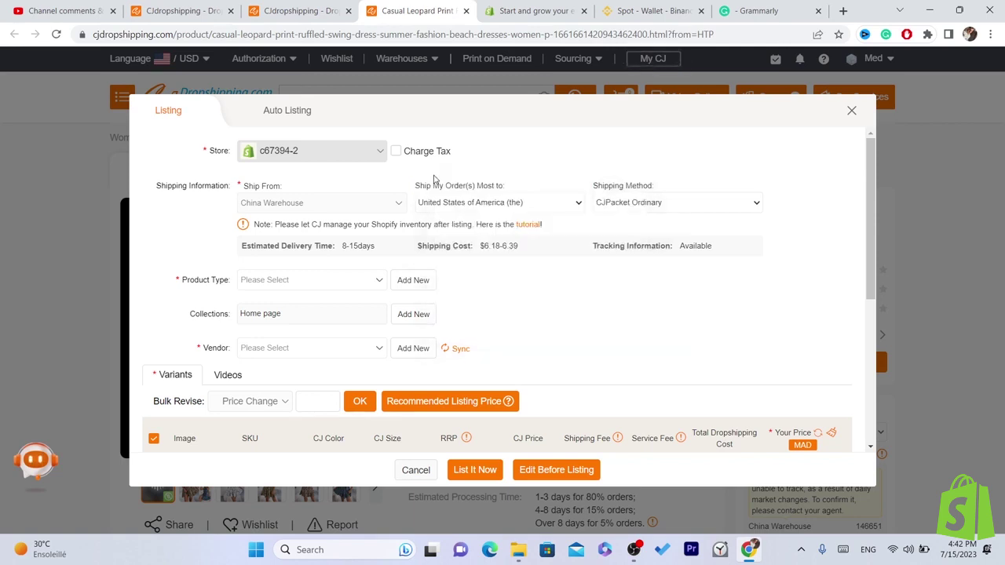
{"action": "triple_click", "coordinate": [495, 187]}
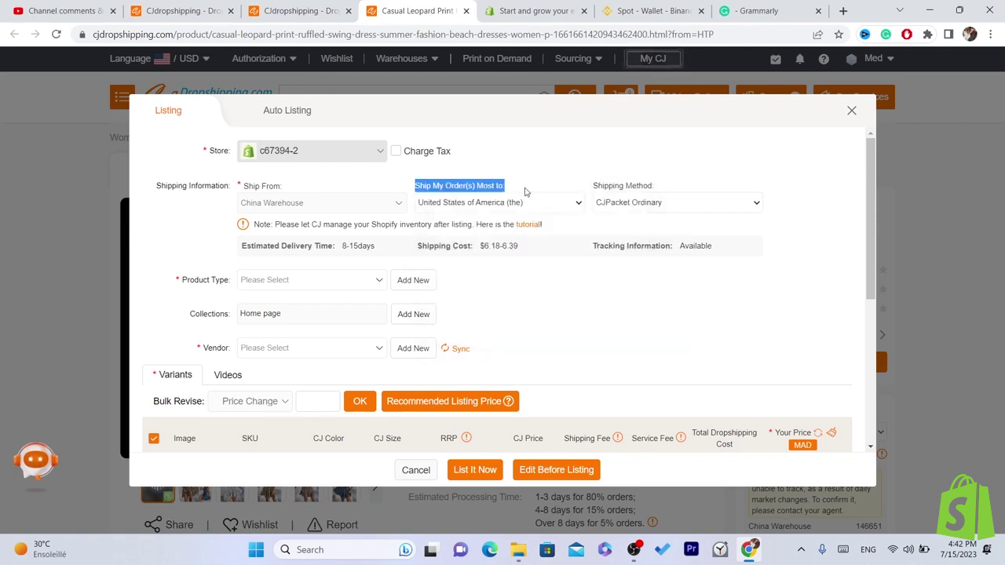
{"action": "left_click", "coordinate": [525, 192]}
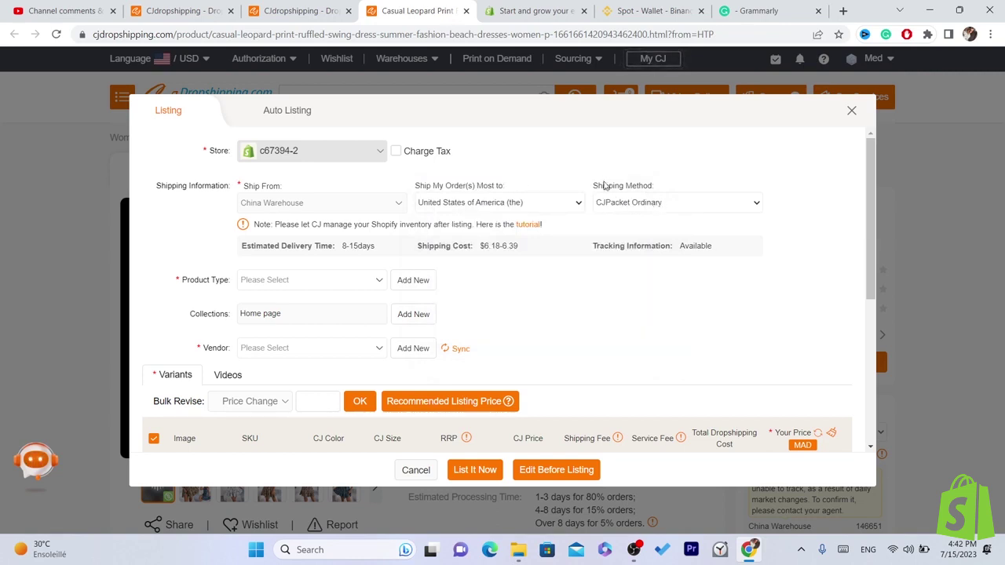
{"action": "left_click_drag", "start_coordinate": [587, 188], "coordinate": [668, 189]}
{"action": "left_click", "coordinate": [646, 206]}
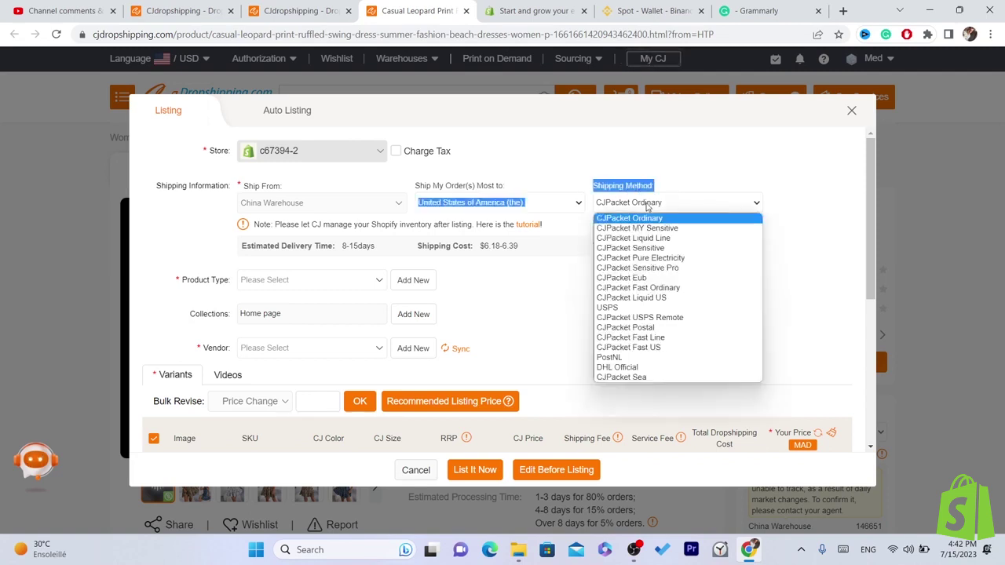
{"action": "left_click", "coordinate": [640, 248]}
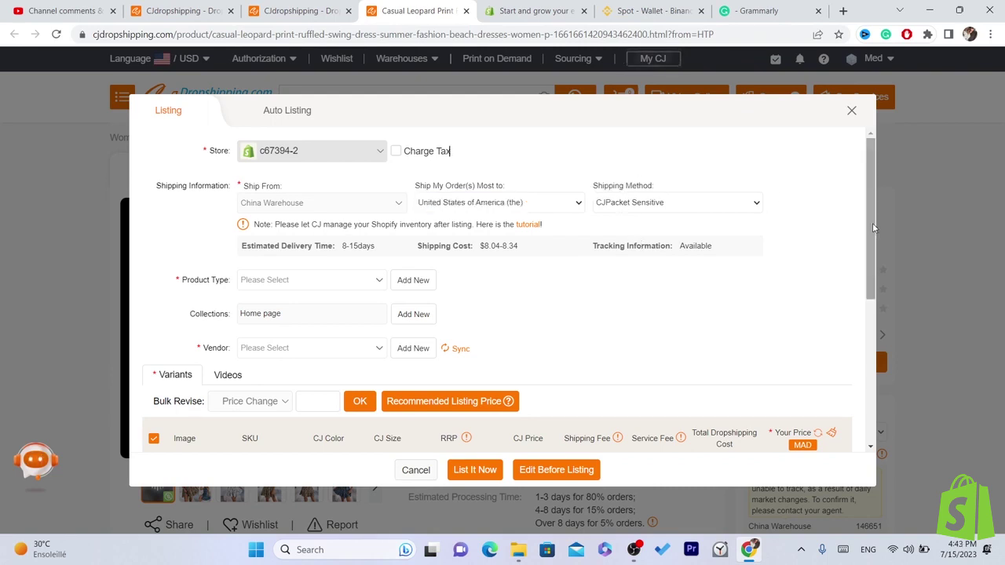
{"action": "left_click_drag", "start_coordinate": [872, 222], "coordinate": [885, 250]}
- Add and confirm a new product type named TEST
{"action": "left_click", "coordinate": [276, 227]}
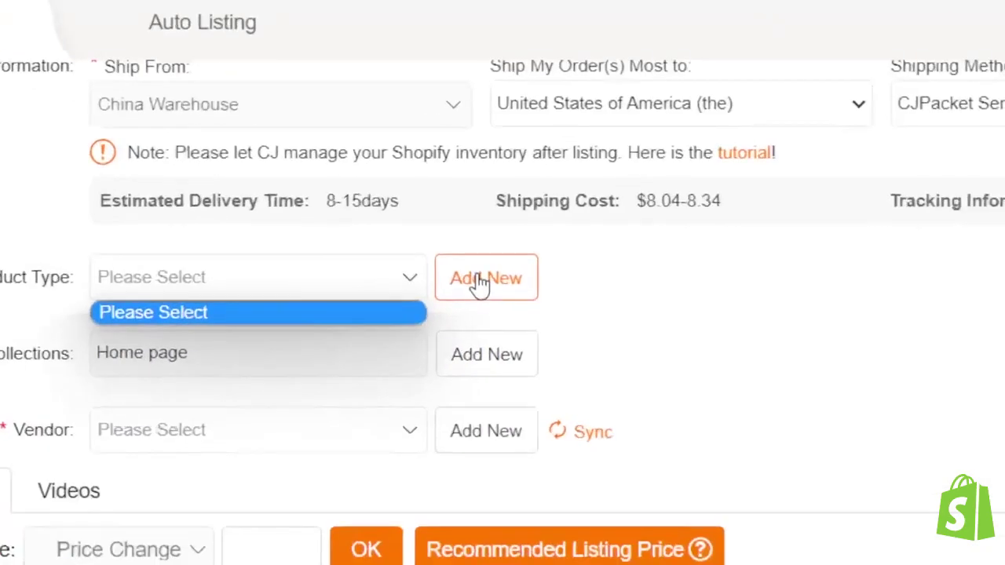
{"action": "left_click", "coordinate": [411, 225]}
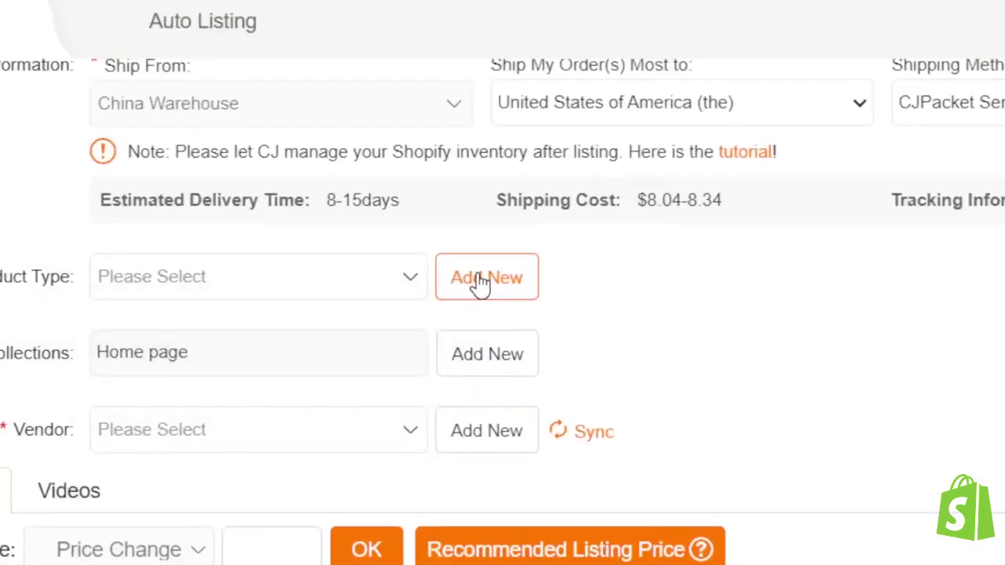
{"action": "type", "text": "TES"}
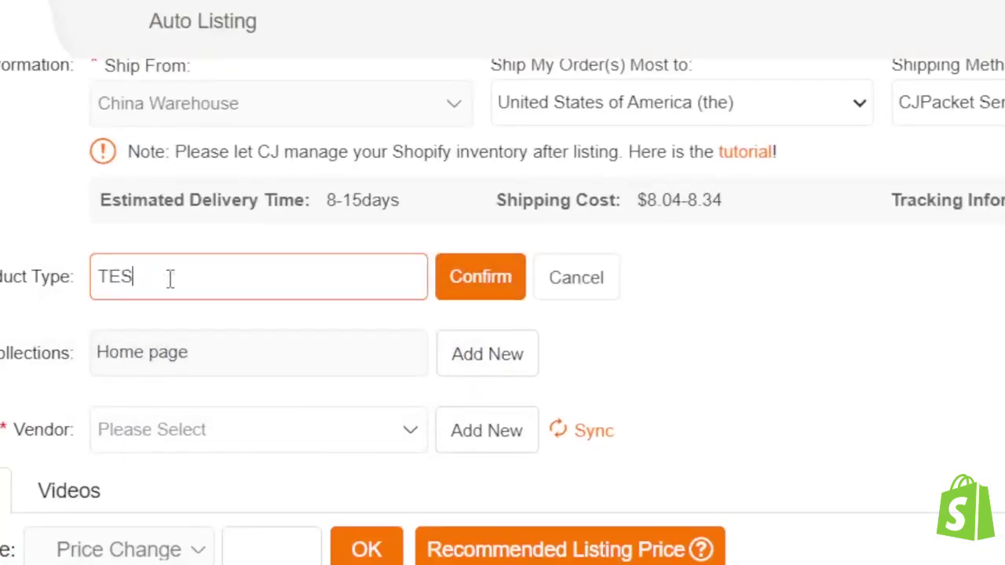
{"action": "type", "text": "T"}
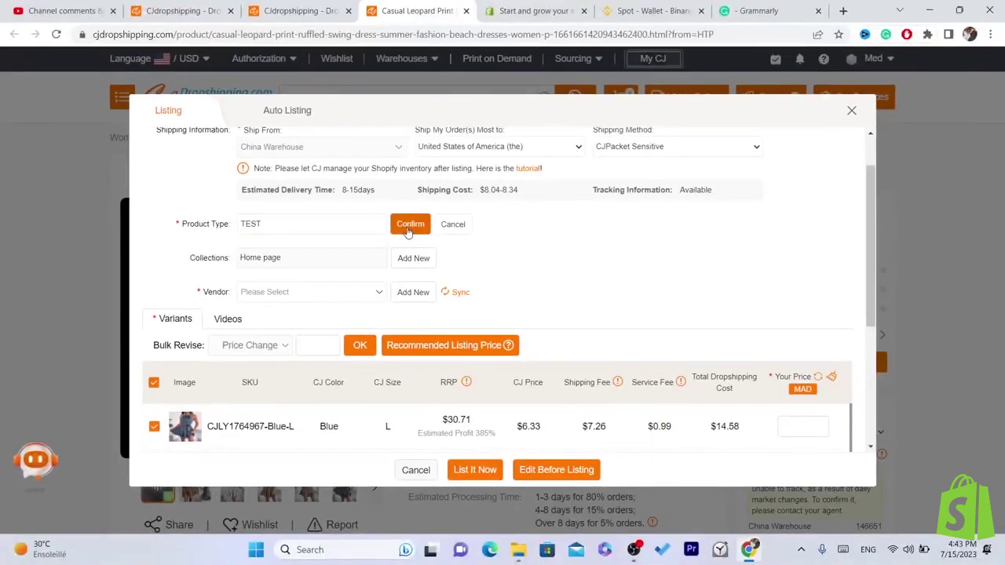
{"action": "left_click", "coordinate": [409, 225]}
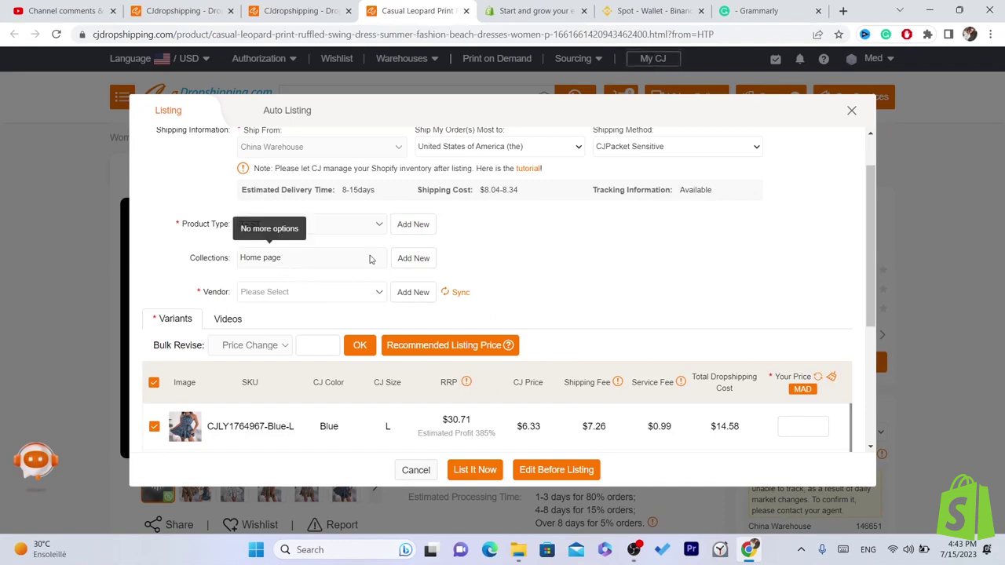
- Add and confirm a new vendor named test
{"action": "left_click", "coordinate": [412, 291]}
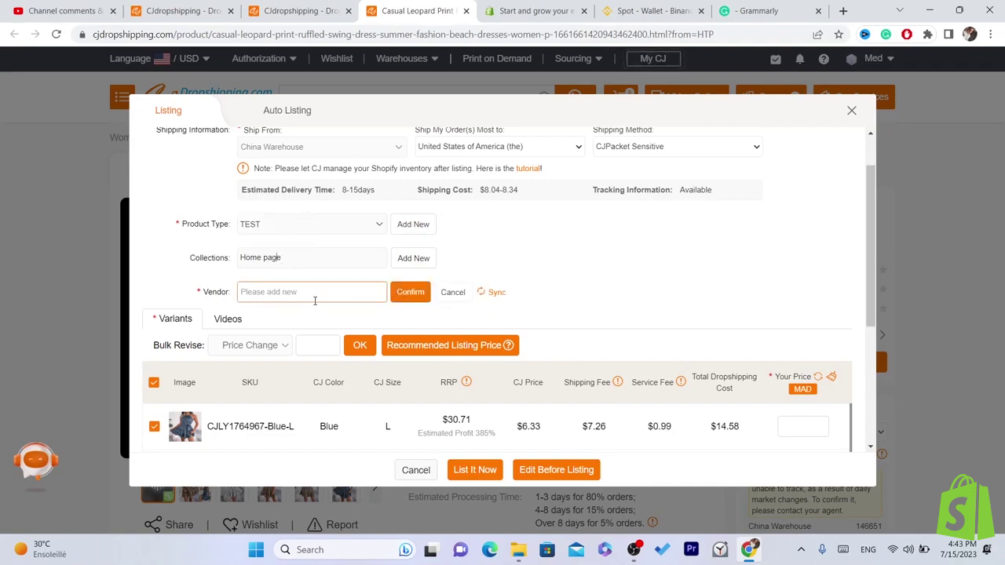
{"action": "type", "text": "test"}
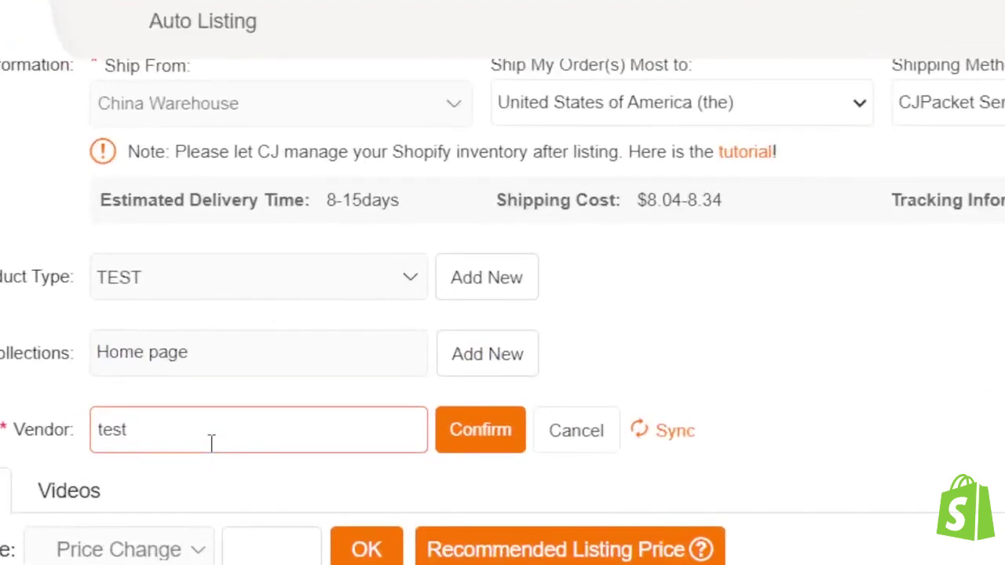
{"action": "left_click", "coordinate": [503, 421]}
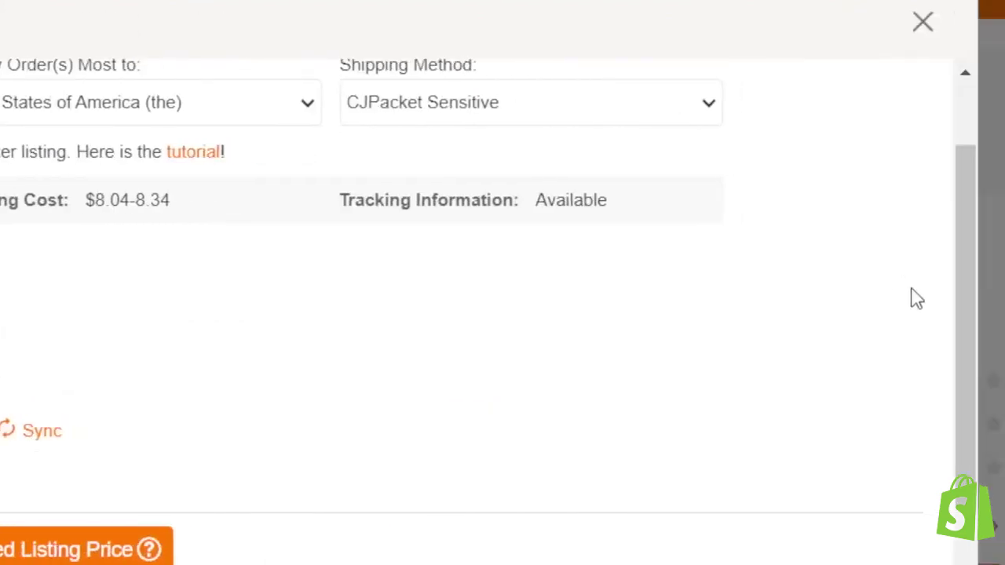
{"action": "left_click_drag", "start_coordinate": [890, 306], "coordinate": [919, 433]}
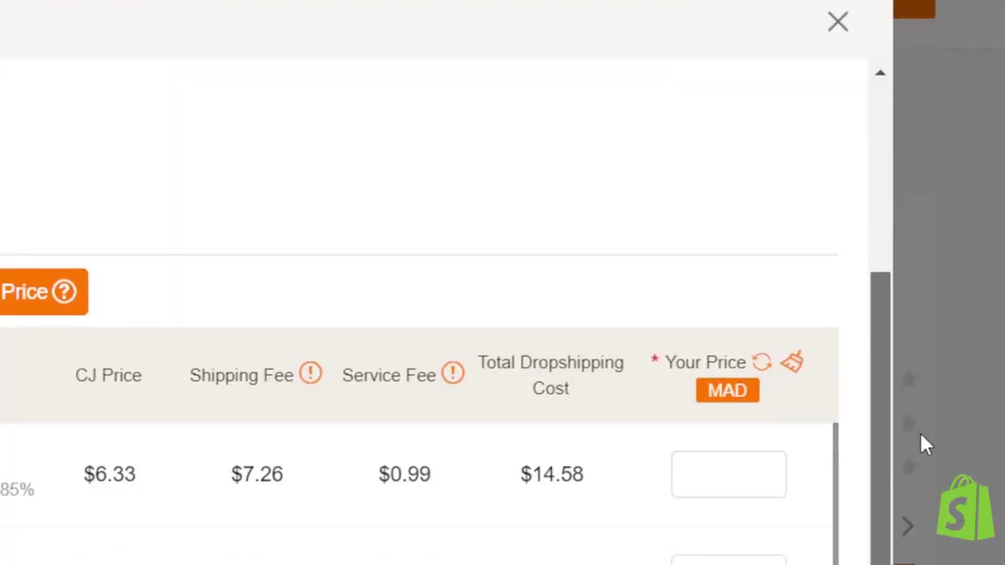
{"action": "scroll", "coordinate": [419, 441], "scroll_direction": "down", "scroll_amount": 1}
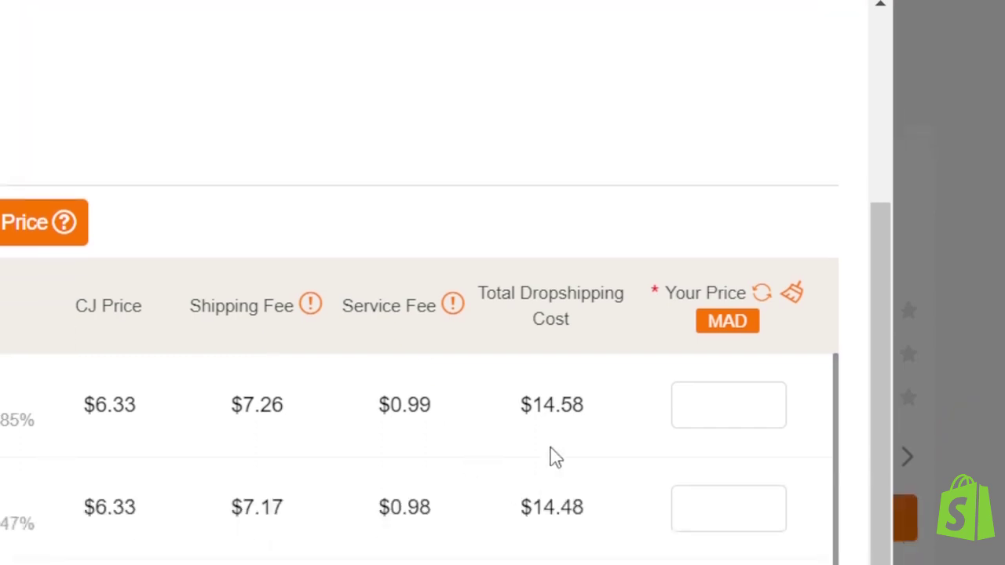
{"action": "scroll", "coordinate": [520, 321], "scroll_direction": "down", "scroll_amount": 2}
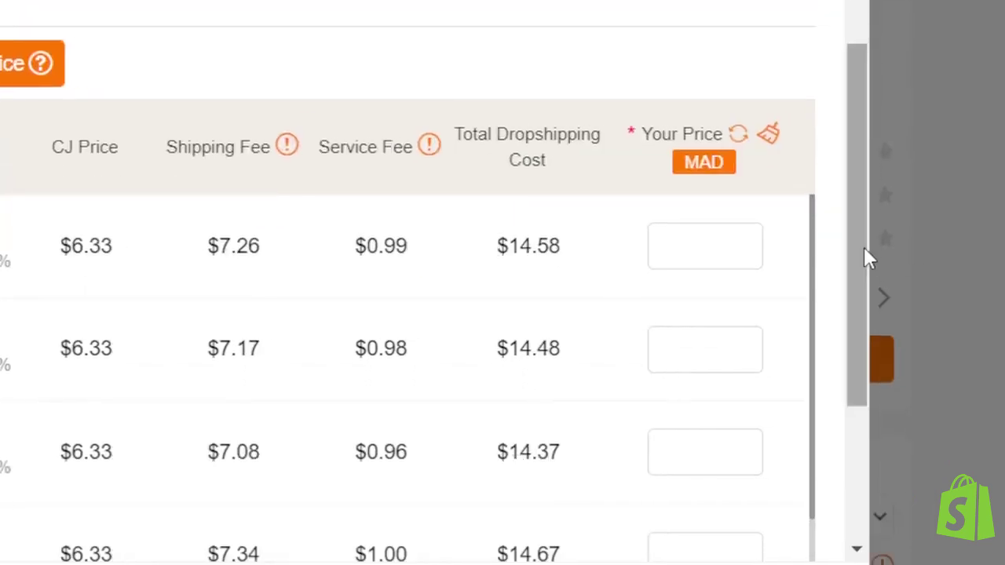
{"action": "left_click_drag", "start_coordinate": [863, 246], "coordinate": [881, 311]}
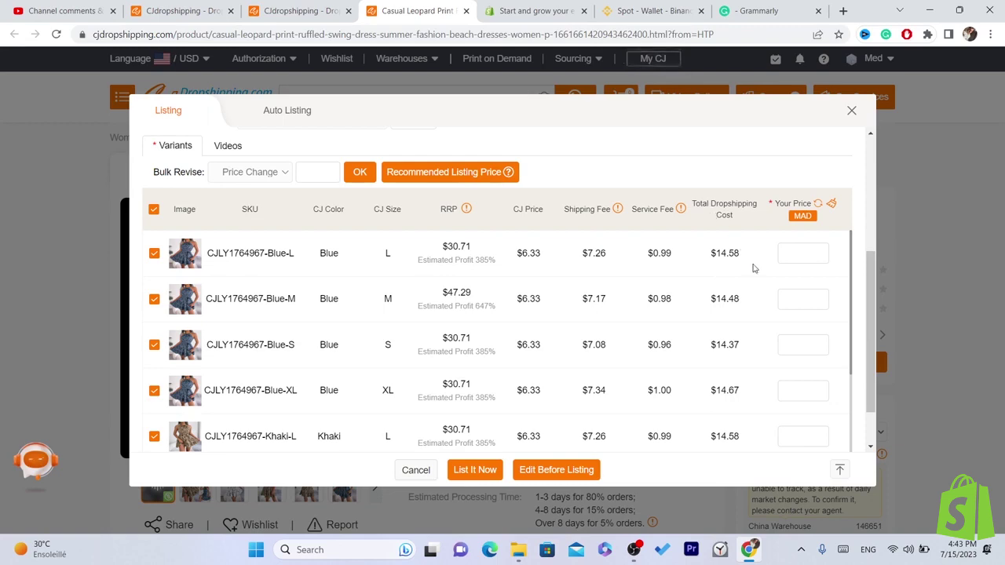
{"action": "scroll", "coordinate": [754, 268], "scroll_direction": "up", "scroll_amount": 2}
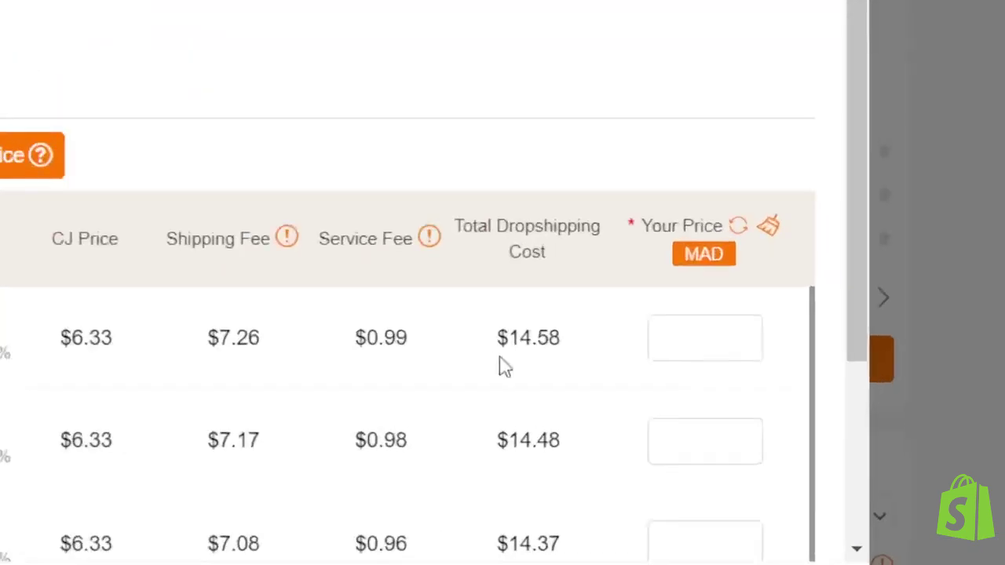
{"action": "left_click_drag", "start_coordinate": [507, 360], "coordinate": [577, 358]}
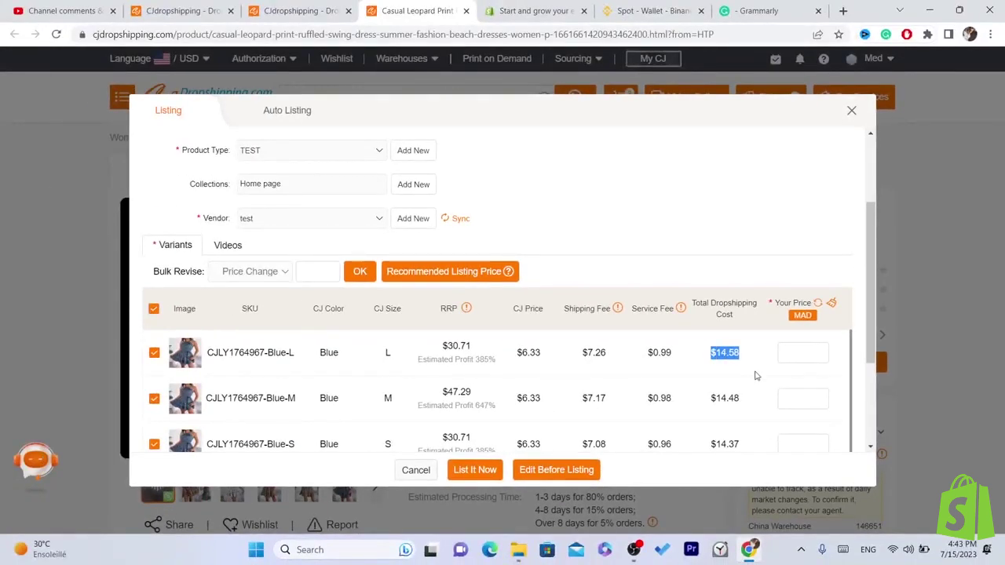
{"action": "left_click", "coordinate": [720, 356]}
{"action": "double_click", "coordinate": [719, 356]}
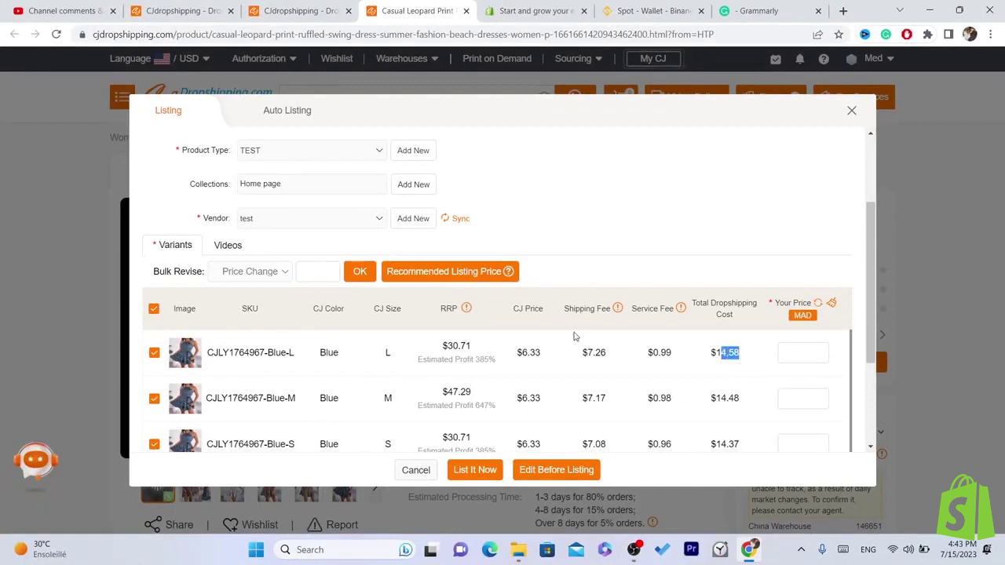
{"action": "triple_click", "coordinate": [595, 360]}
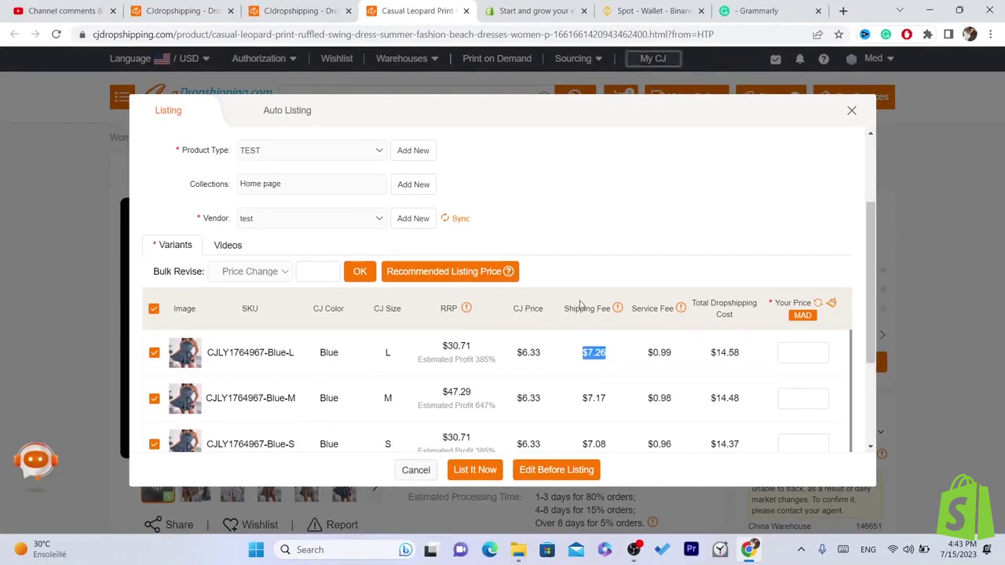
{"action": "double_click", "coordinate": [519, 353]}
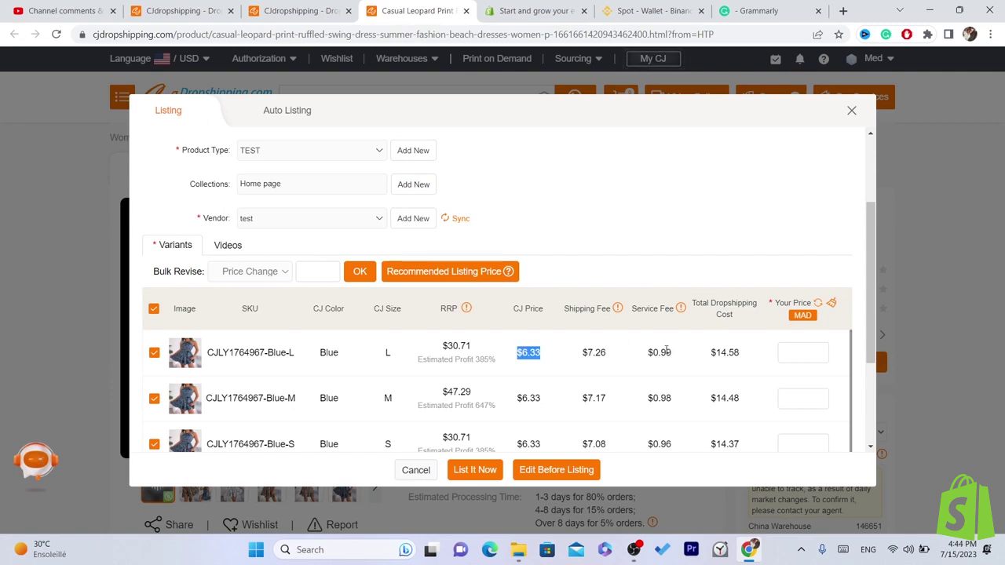
{"action": "double_click", "coordinate": [665, 352]}
{"action": "left_click", "coordinate": [809, 353]}
{"action": "left_click", "coordinate": [308, 272]}
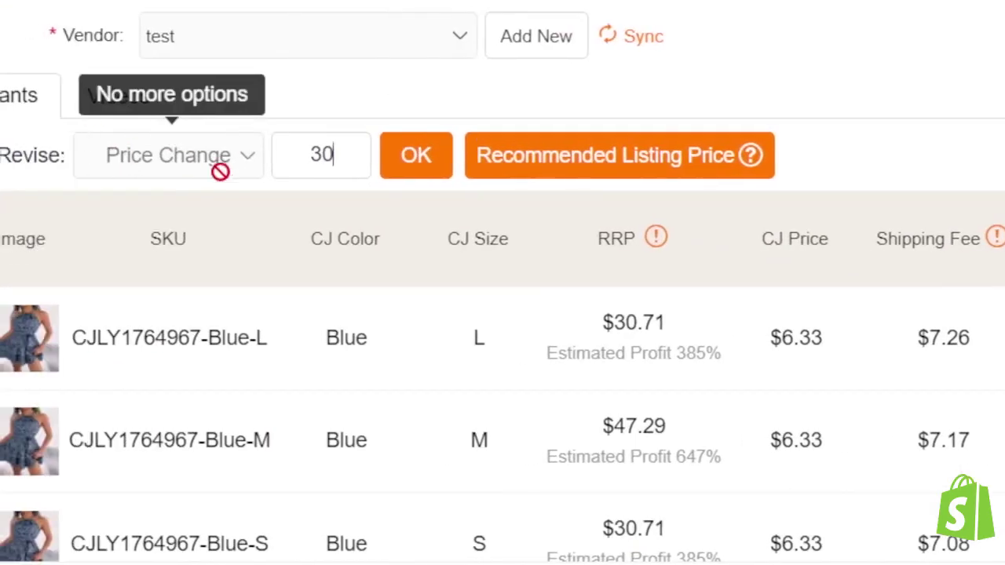
- Apply price 30 to all variants and verify the Khaki-L, Blue-S and S prices
{"action": "left_click", "coordinate": [430, 153]}
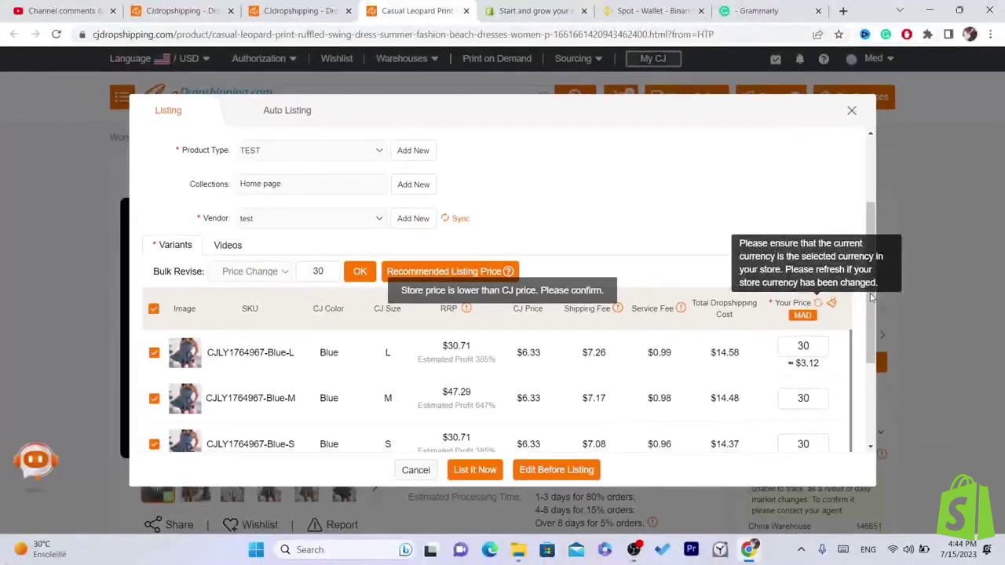
{"action": "double_click", "coordinate": [863, 328]}
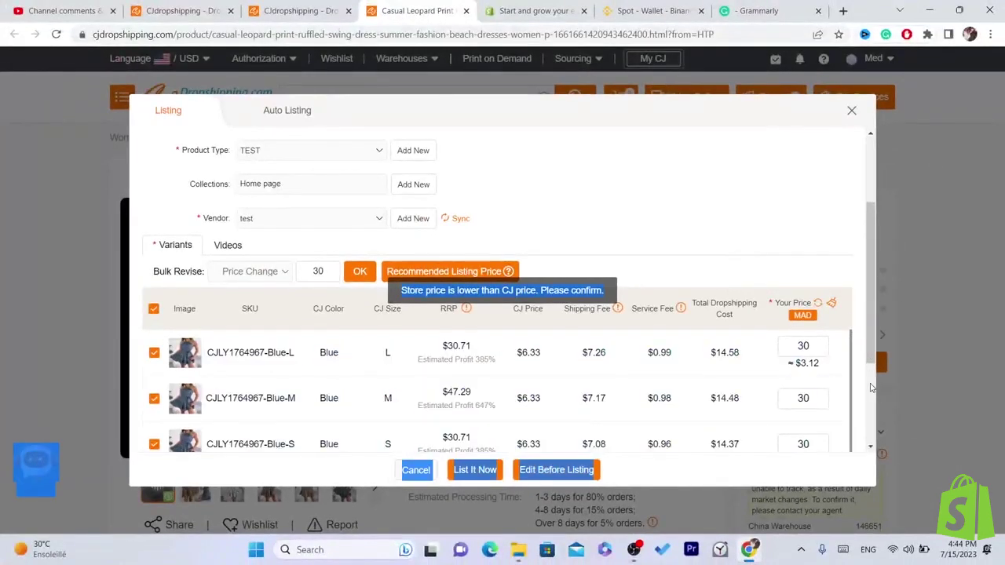
{"action": "left_click", "coordinate": [863, 328]}
{"action": "left_click", "coordinate": [868, 275]}
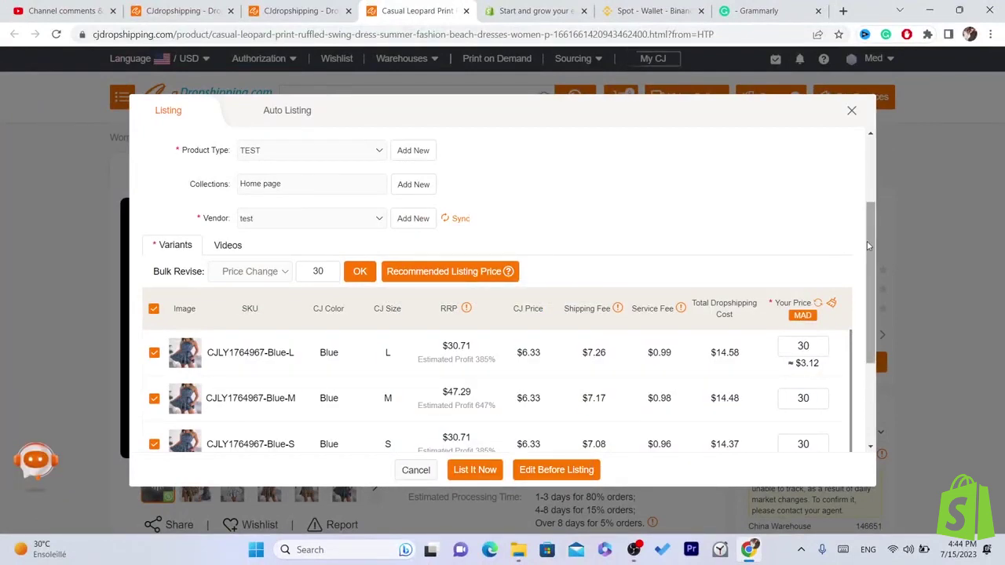
{"action": "left_click_drag", "start_coordinate": [870, 261], "coordinate": [869, 423]}
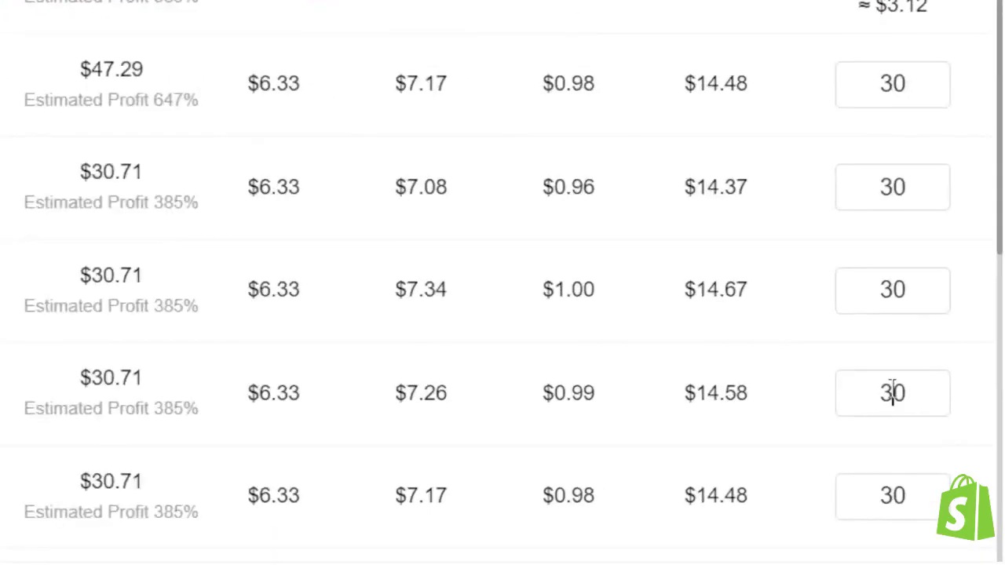
{"action": "double_click", "coordinate": [893, 393]}
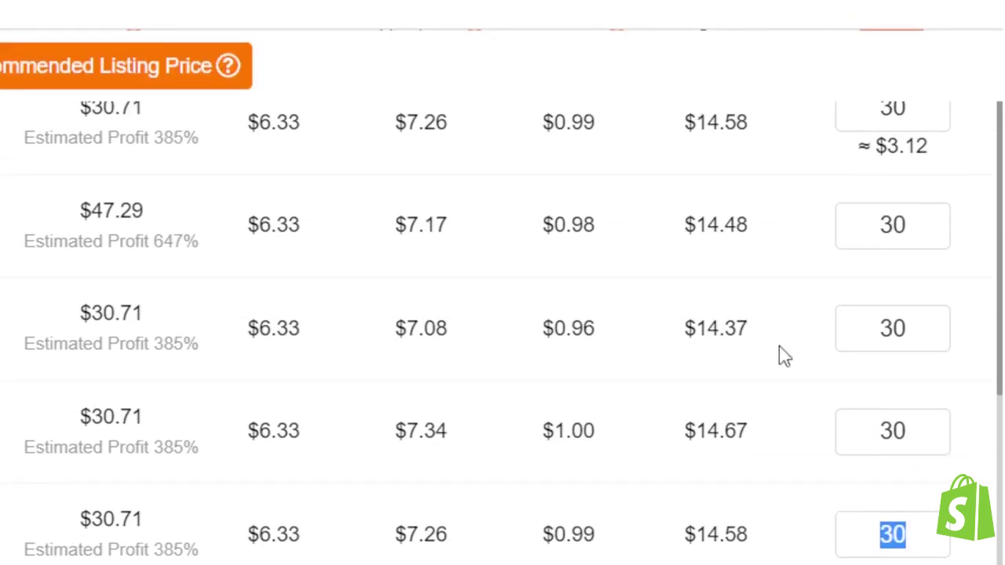
{"action": "double_click", "coordinate": [891, 337]}
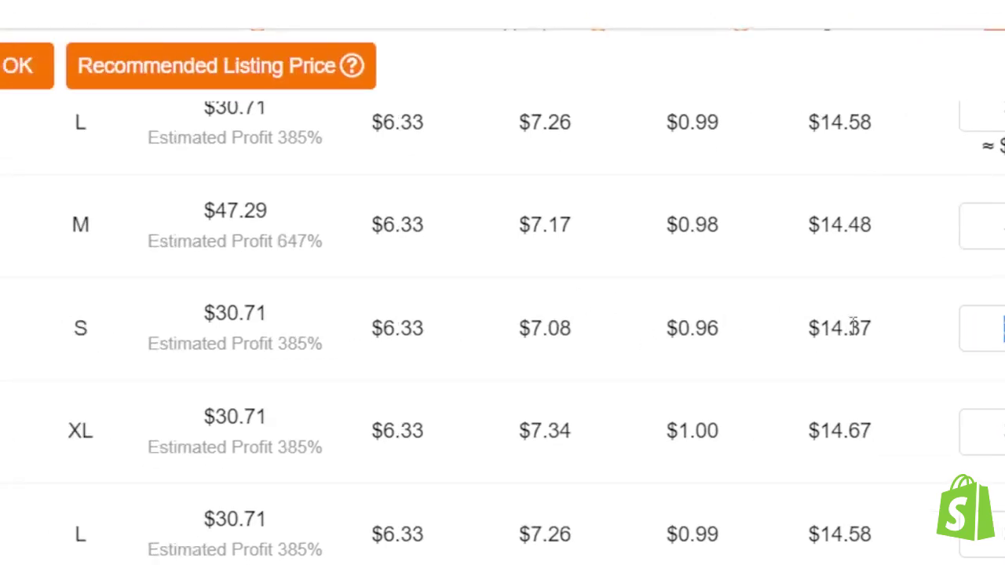
{"action": "double_click", "coordinate": [855, 328]}
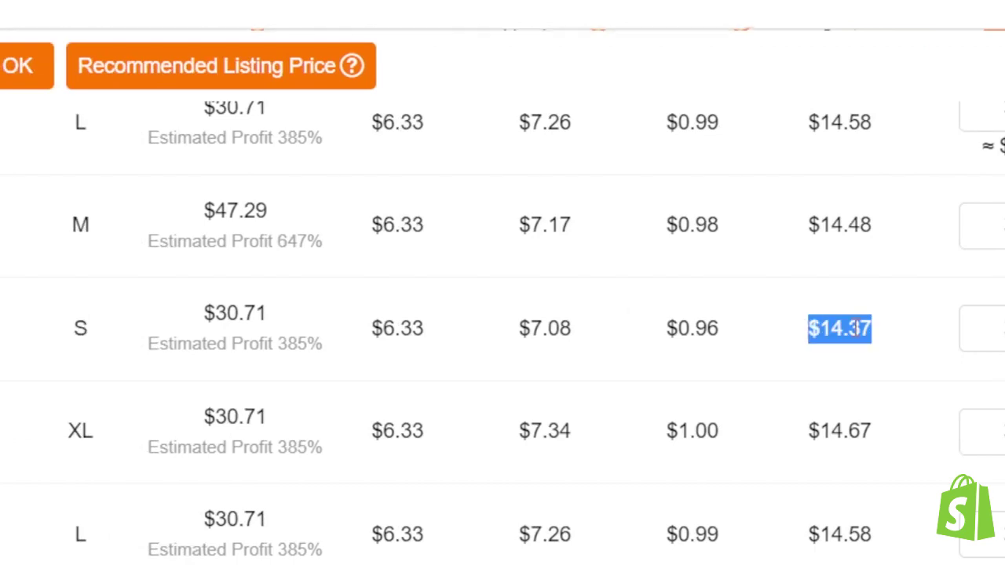
{"action": "double_click", "coordinate": [969, 335]}
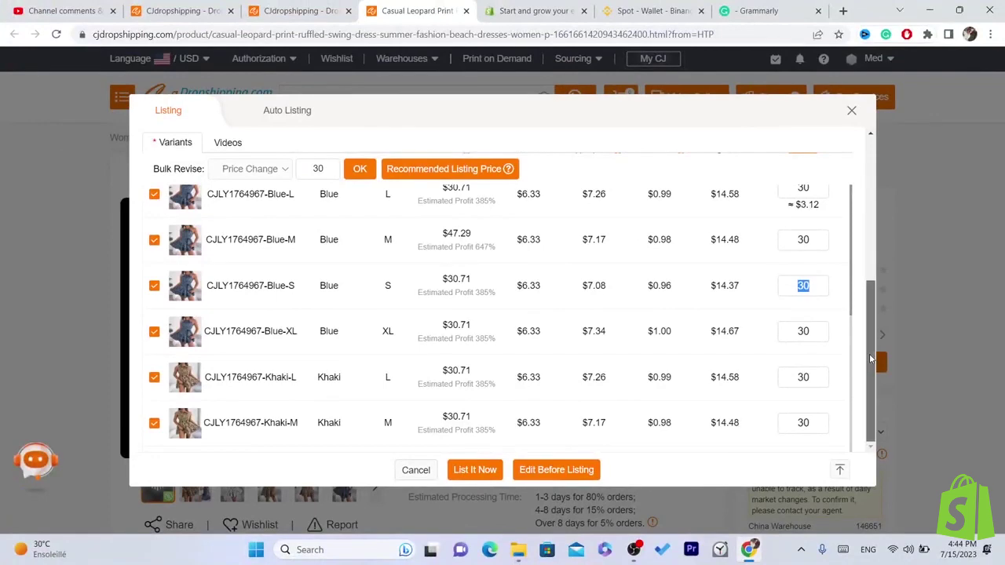
{"action": "scroll", "coordinate": [857, 262], "scroll_direction": "up", "scroll_amount": 1}
{"action": "scroll", "coordinate": [856, 261], "scroll_direction": "up", "scroll_amount": 2}
{"action": "scroll", "coordinate": [839, 452], "scroll_direction": "down", "scroll_amount": 5}
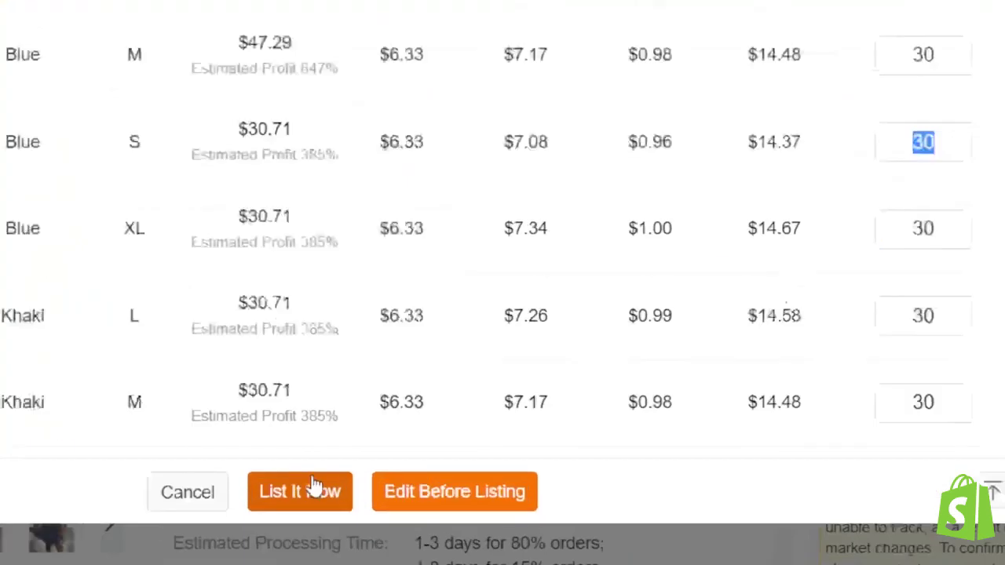
- Submit the listing with List It Now, then log in on the Shopify tab
{"action": "left_click", "coordinate": [226, 491]}
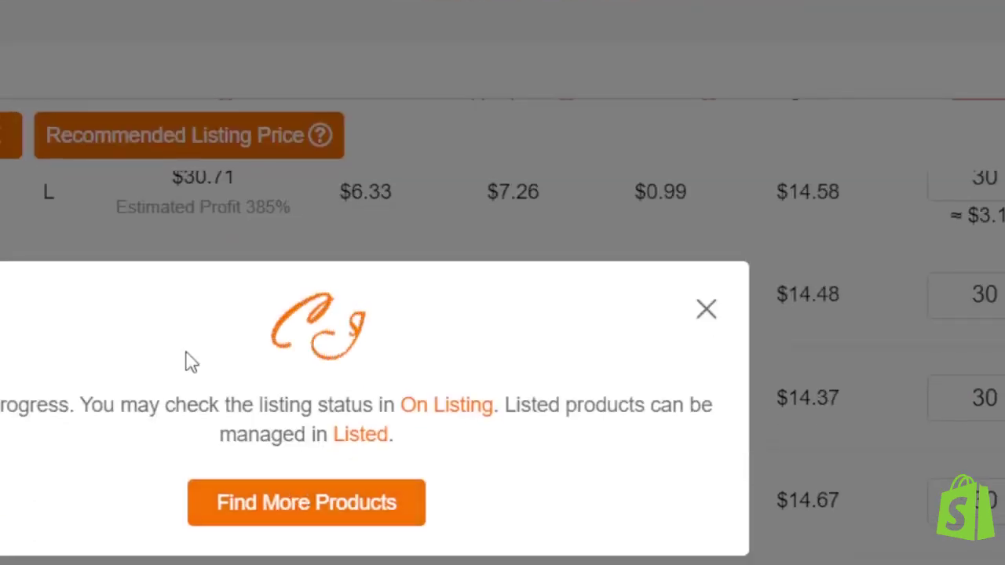
{"action": "left_click", "coordinate": [375, 9]}
{"action": "left_click", "coordinate": [985, 159]}
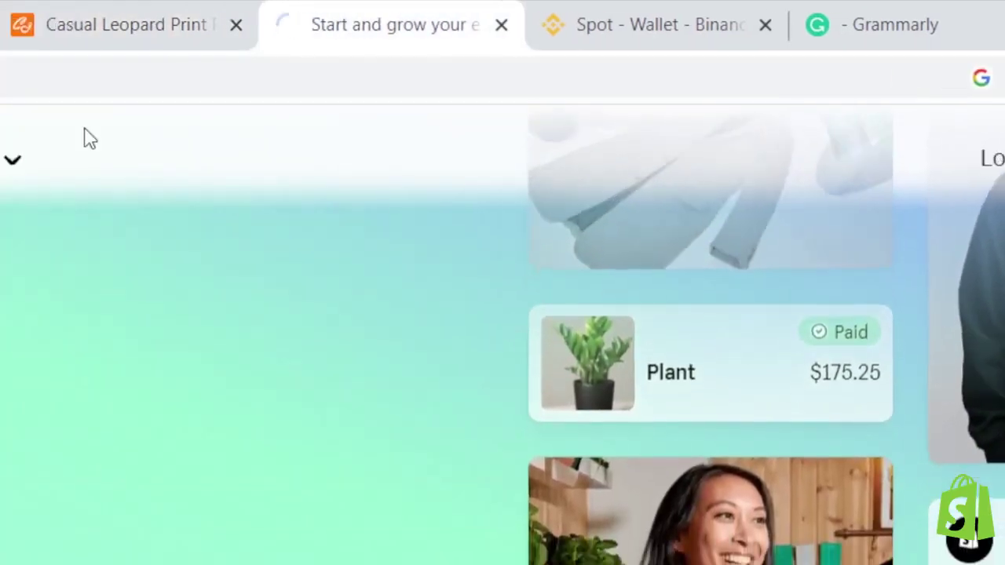
- Go back to the Shopify stores page and open the TEST for VIDEO store admin
{"action": "left_click", "coordinate": [86, 7]}
{"action": "left_click", "coordinate": [377, 8]}
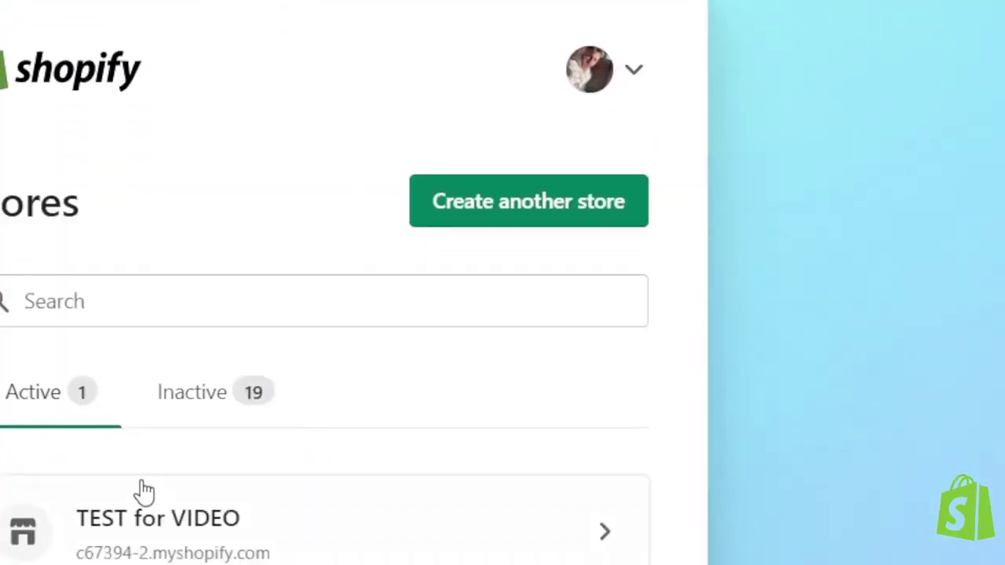
{"action": "left_click", "coordinate": [180, 553]}
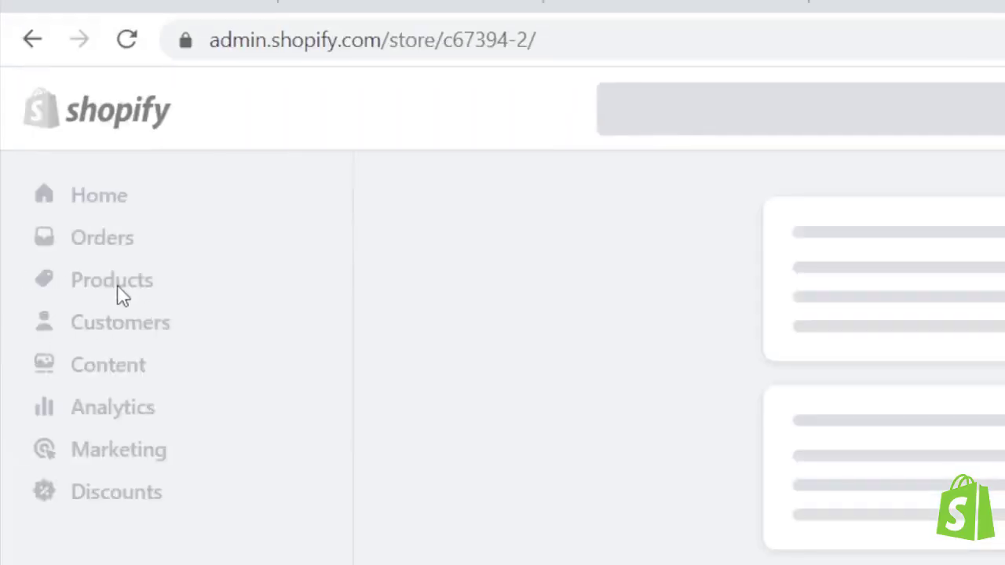
- Open the product list showing the Casual Leopard dress as Active, and preview it online
{"action": "left_click", "coordinate": [118, 292]}
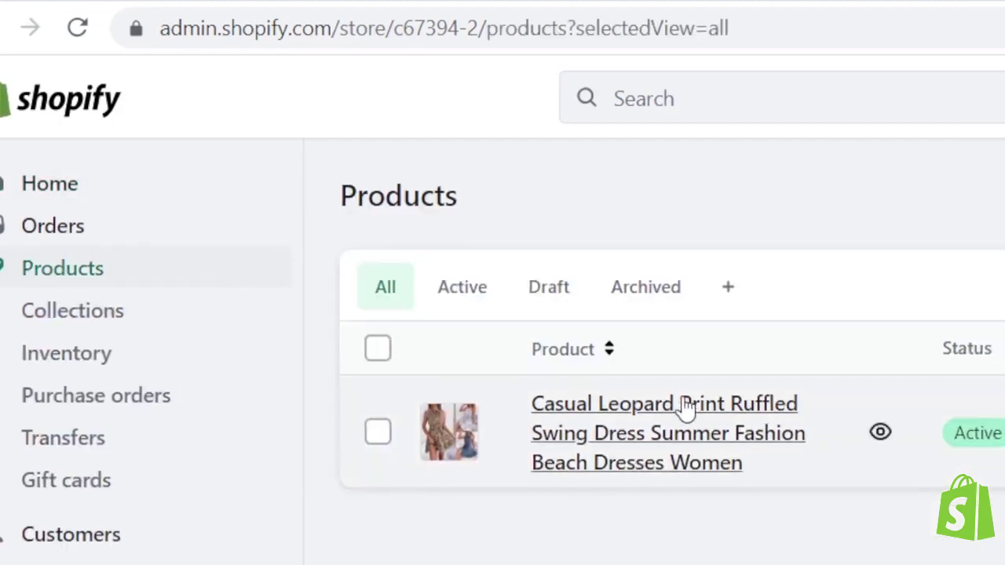
{"action": "left_click", "coordinate": [39, 268]}
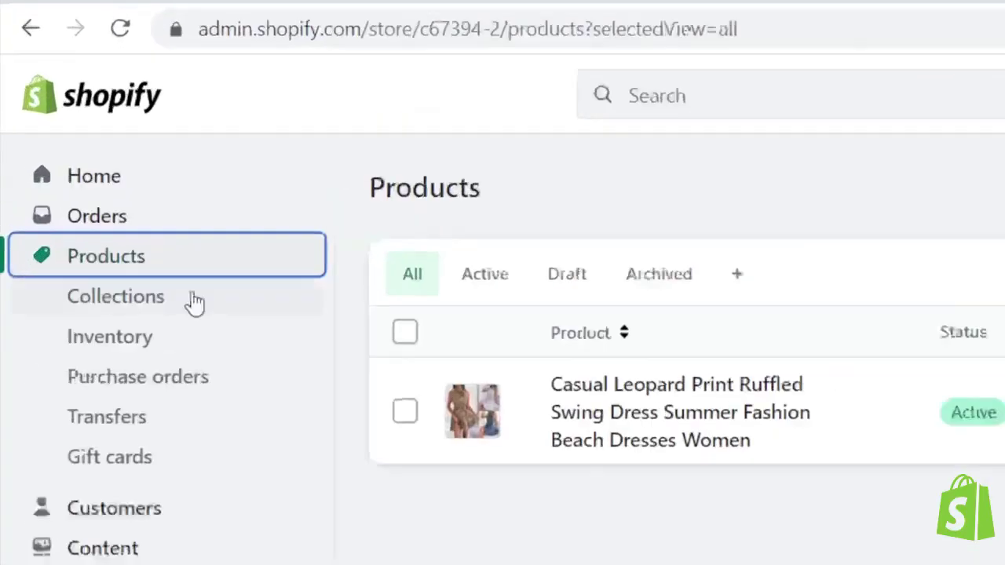
{"action": "mouse_move", "coordinate": [897, 421]}
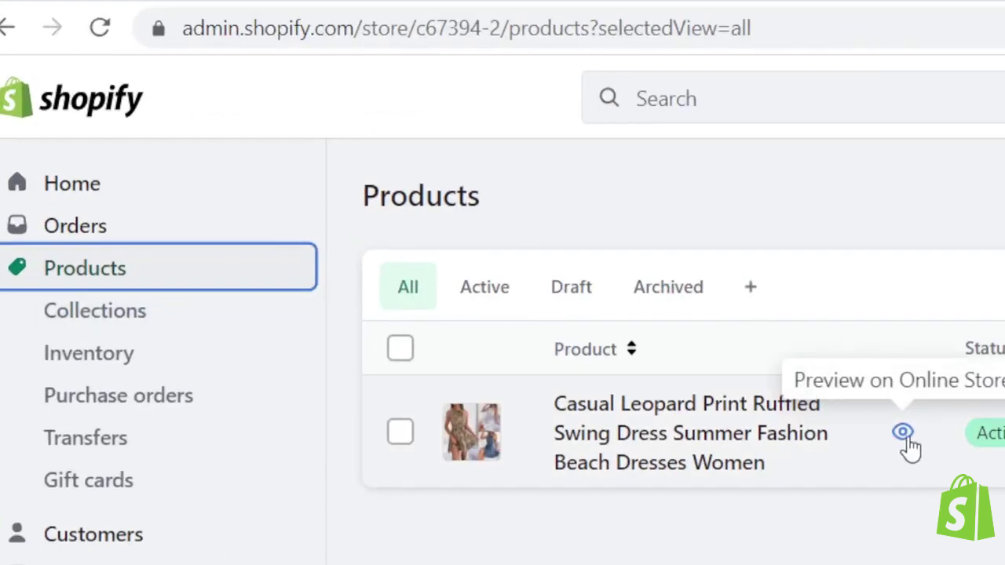
{"action": "left_click", "coordinate": [904, 436]}
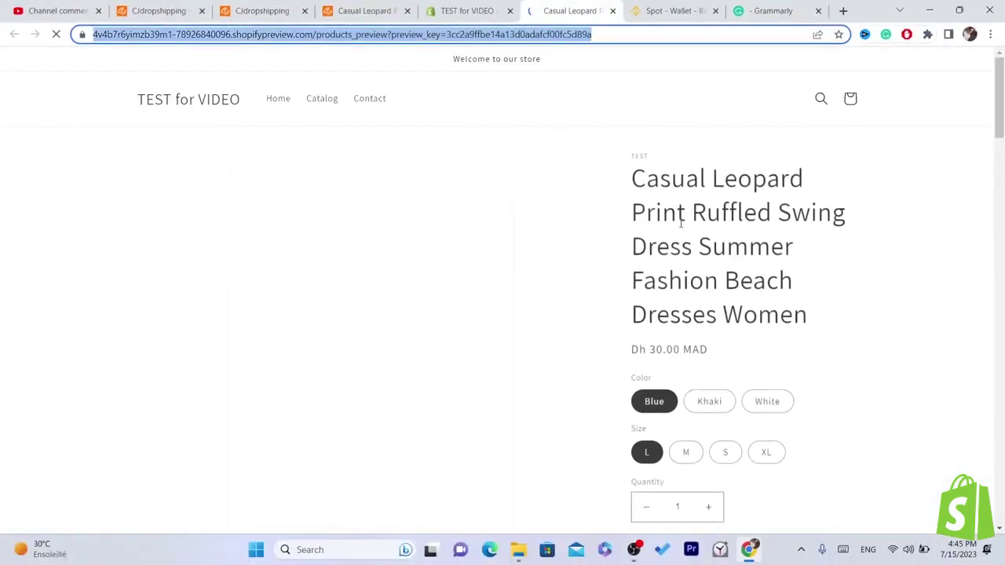
- Review the dress's storefront preview at Dh 30.00 MAD, then go back to the CJdropshipping tab
{"action": "scroll", "coordinate": [993, 65], "scroll_direction": "down", "scroll_amount": 1}
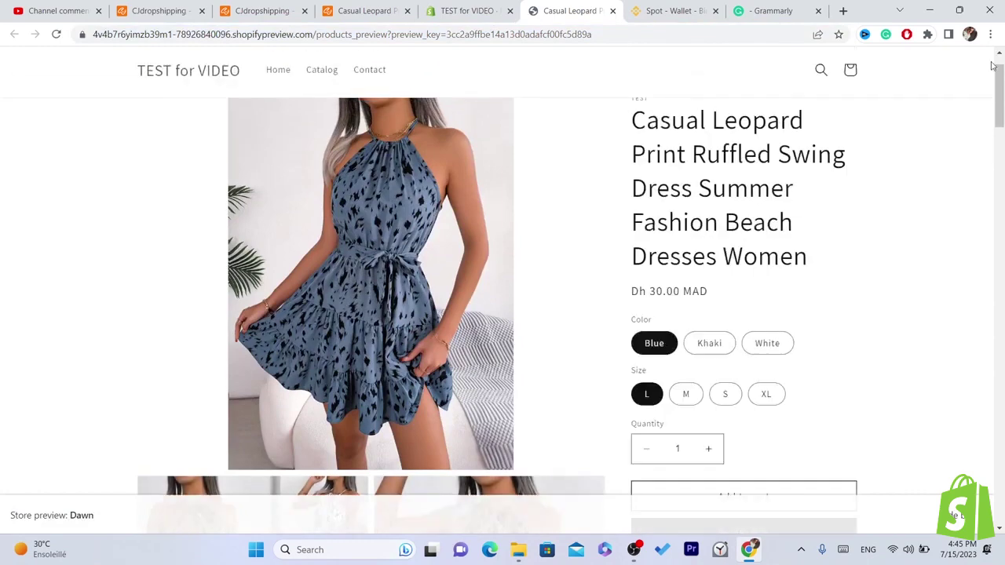
{"action": "scroll", "coordinate": [992, 66], "scroll_direction": "up", "scroll_amount": 1}
{"action": "left_click_drag", "start_coordinate": [997, 87], "coordinate": [1001, 486]}
{"action": "scroll", "coordinate": [977, 336], "scroll_direction": "up", "scroll_amount": 10}
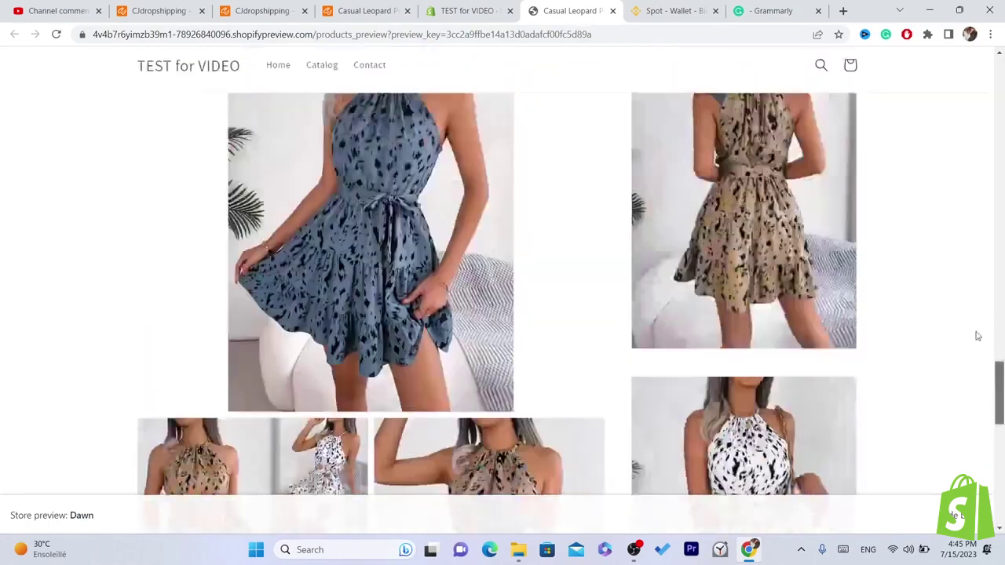
{"action": "scroll", "coordinate": [977, 336], "scroll_direction": "up", "scroll_amount": 5}
{"action": "triple_click", "coordinate": [673, 274]}
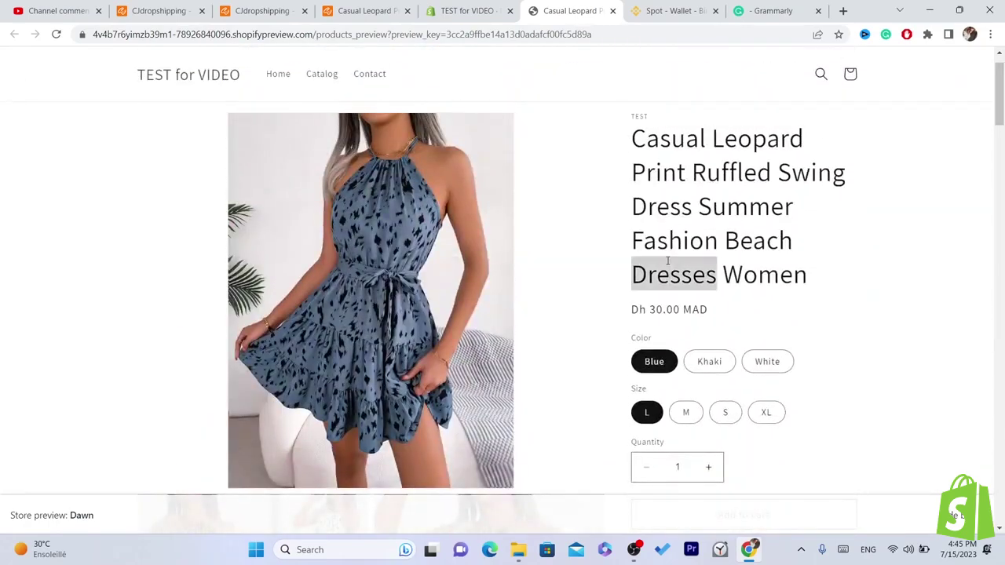
{"action": "left_click", "coordinate": [392, 10]}
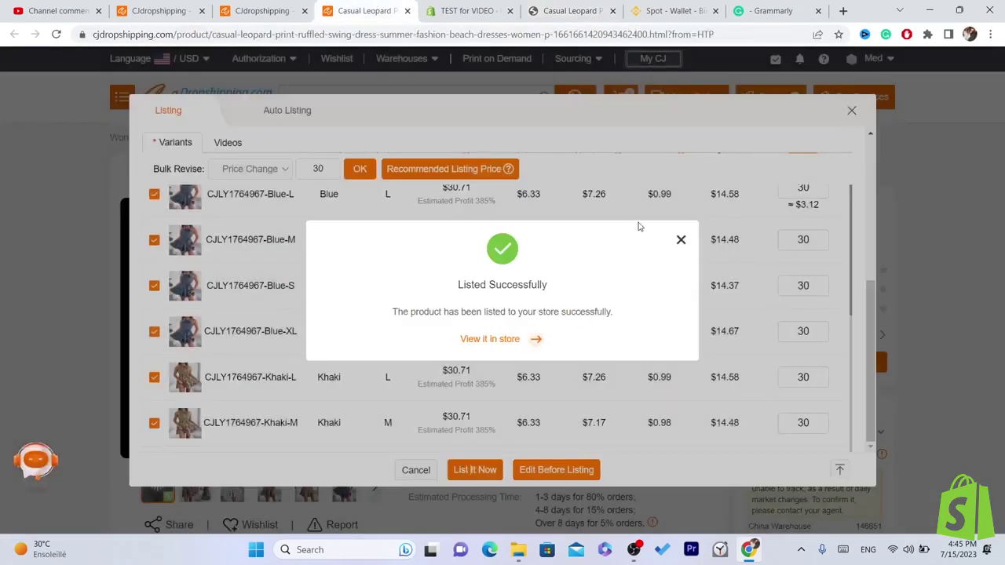
- Check the Shopify product list and preview tabs, then dismiss CJdropshipping's Listed Successfully popup
{"action": "left_click", "coordinate": [483, 8]}
{"action": "left_click", "coordinate": [383, 6]}
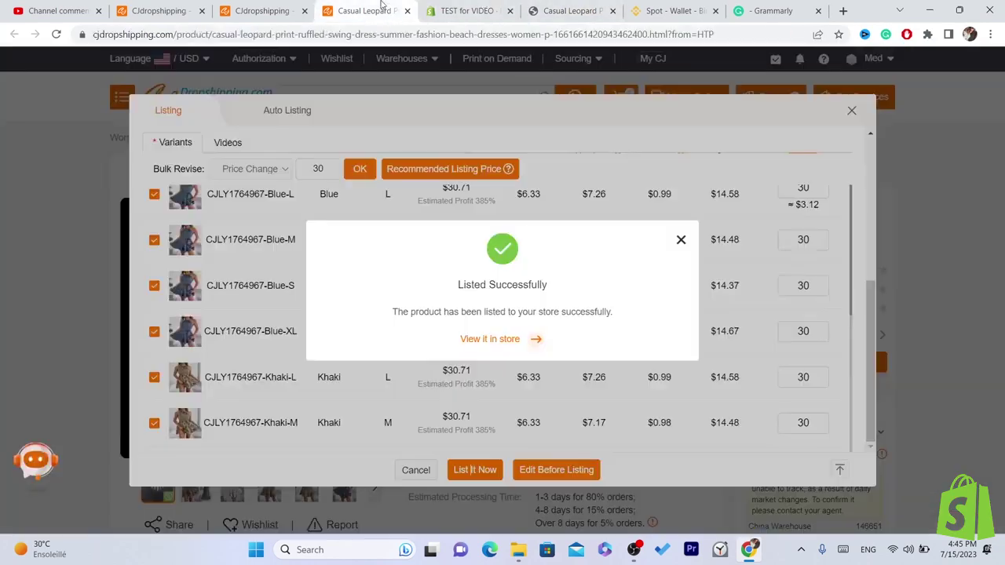
{"action": "left_click", "coordinate": [562, 9]}
{"action": "left_click", "coordinate": [364, 10]}
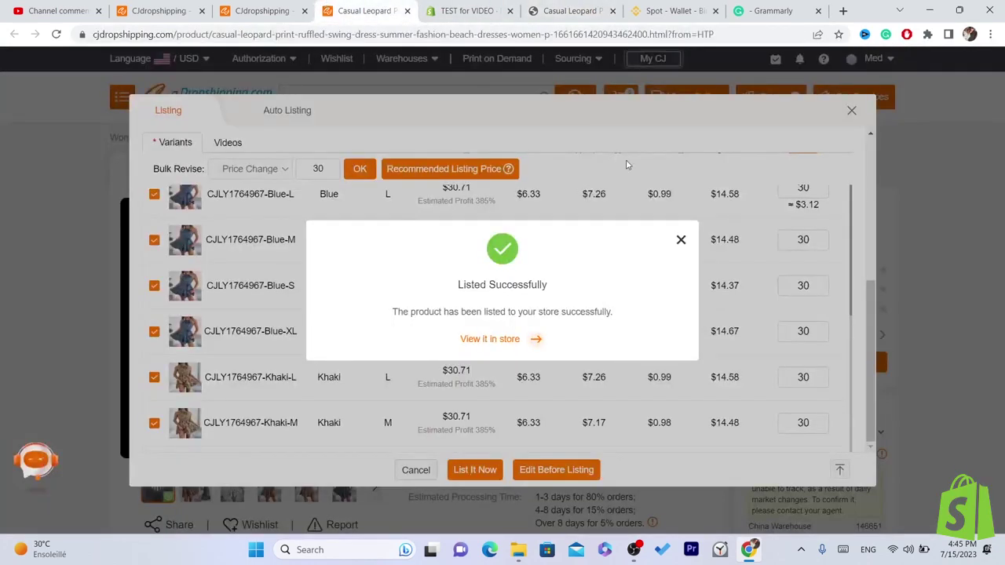
{"action": "left_click", "coordinate": [681, 240]}
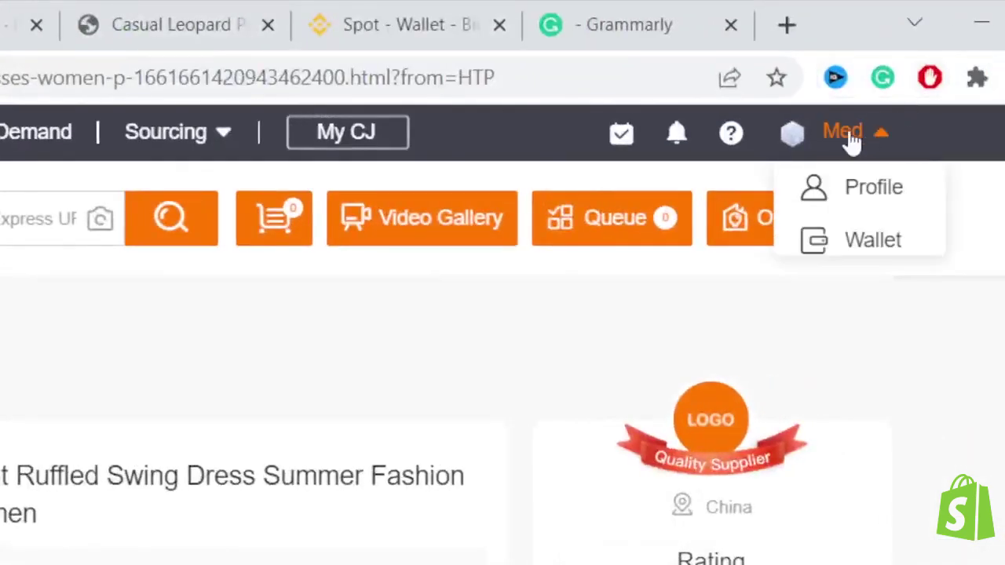
- Show the leopard dress preview again: Dh 30.00 MAD, Blue, Khaki and White colours
{"action": "left_click", "coordinate": [89, 11]}
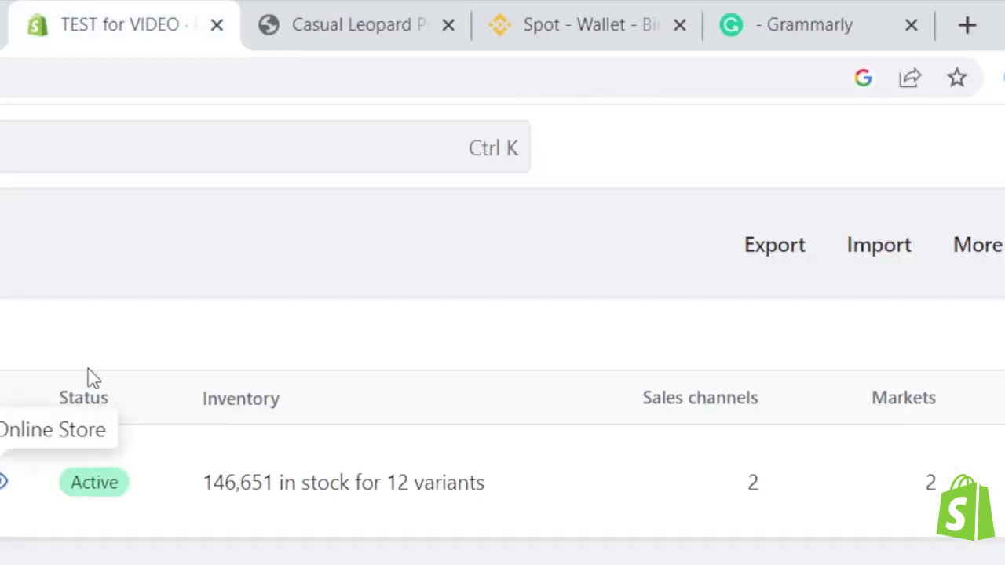
{"action": "left_click", "coordinate": [346, 11]}
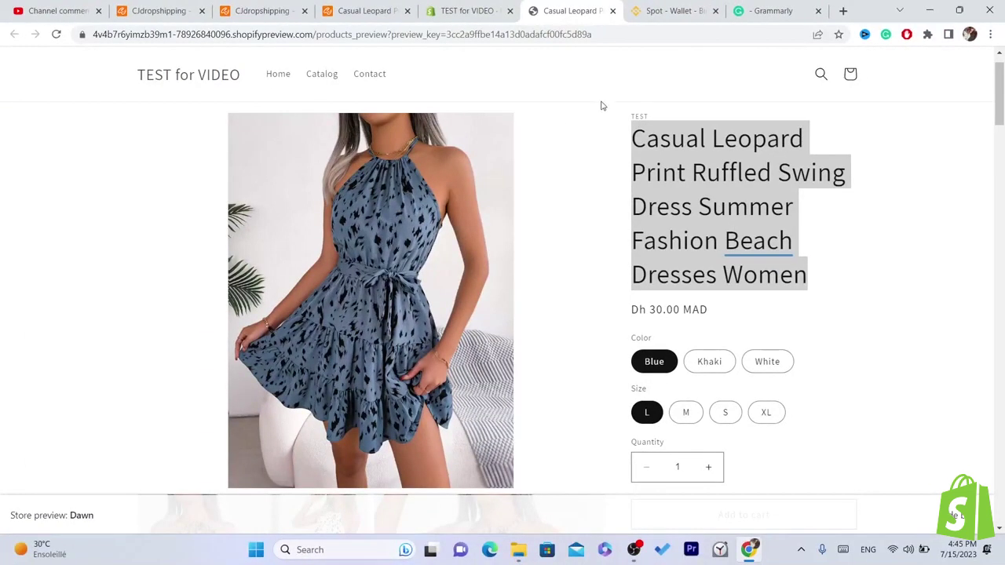
{"action": "left_click_drag", "start_coordinate": [999, 81], "coordinate": [961, 71]}
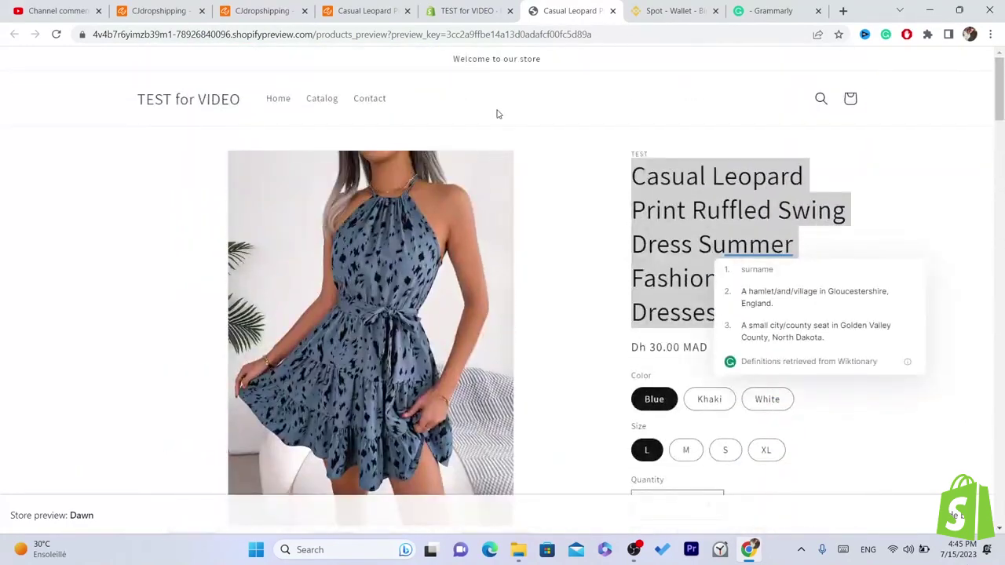